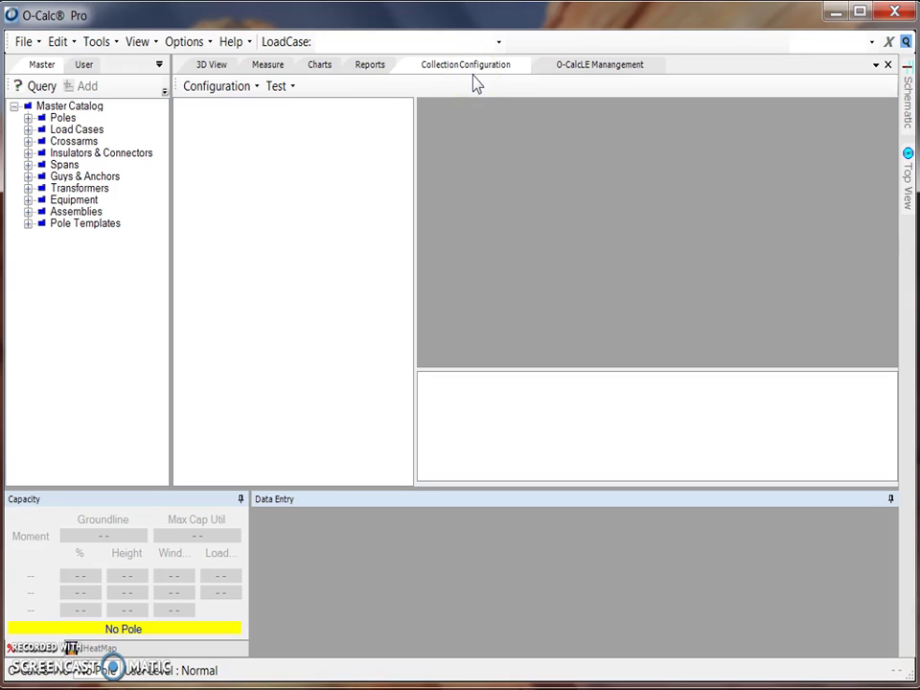
- Create a new O-Calc LE configuration using the With Placeholders option
{"action": "left_click", "coordinate": [233, 102]}
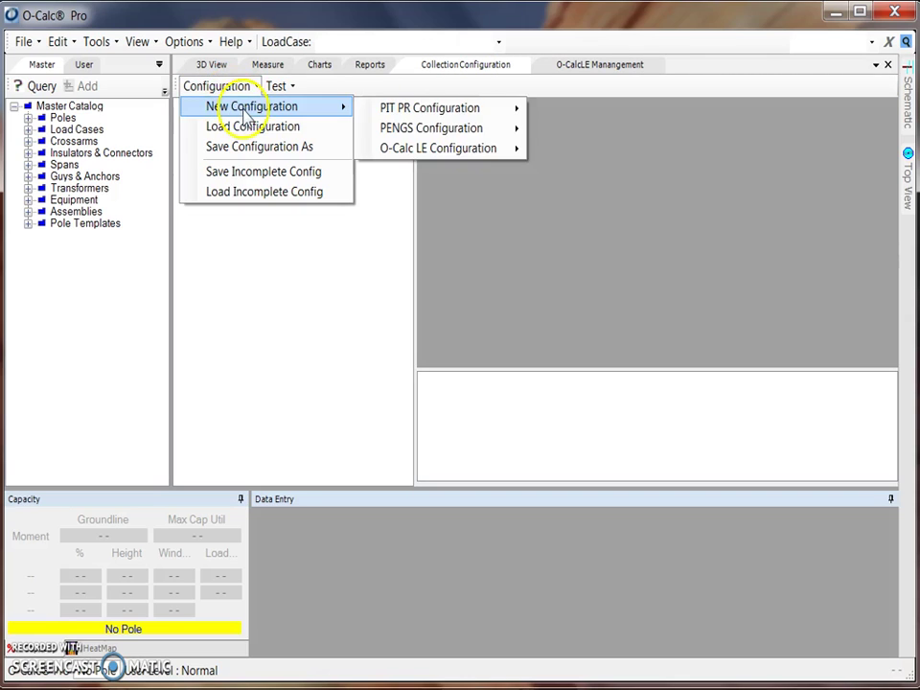
{"action": "left_click", "coordinate": [284, 97]}
{"action": "left_click", "coordinate": [232, 95]}
{"action": "left_click", "coordinate": [288, 88]}
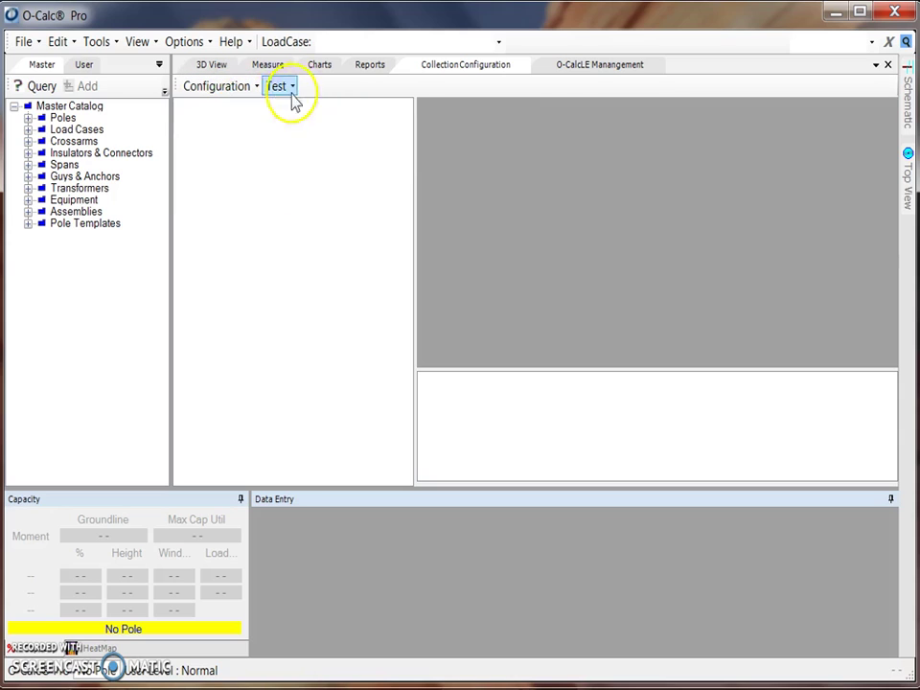
{"action": "left_click", "coordinate": [241, 88]}
{"action": "mouse_move", "coordinate": [241, 105]}
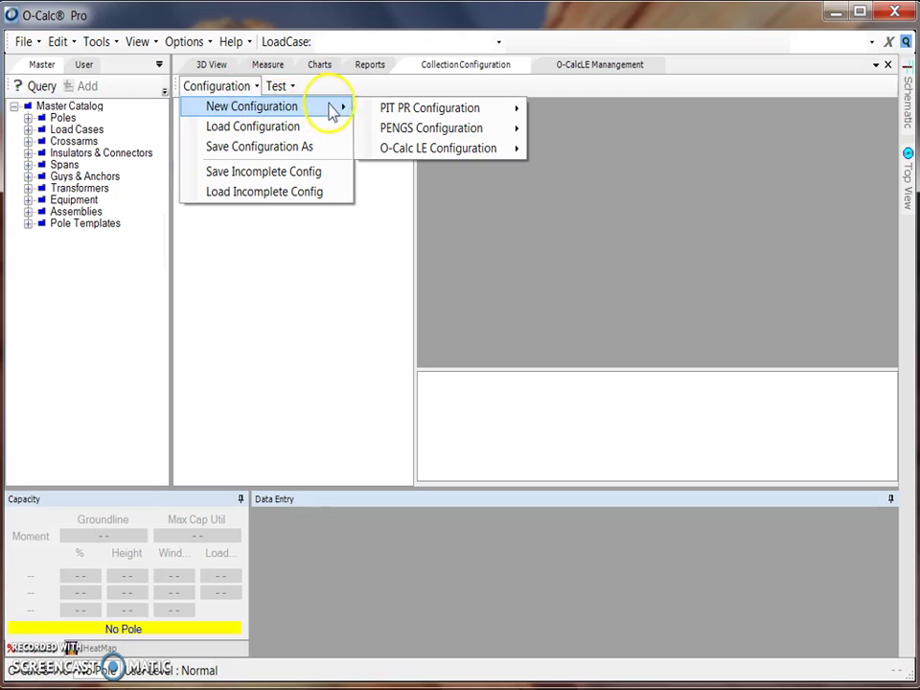
{"action": "mouse_move", "coordinate": [422, 149]}
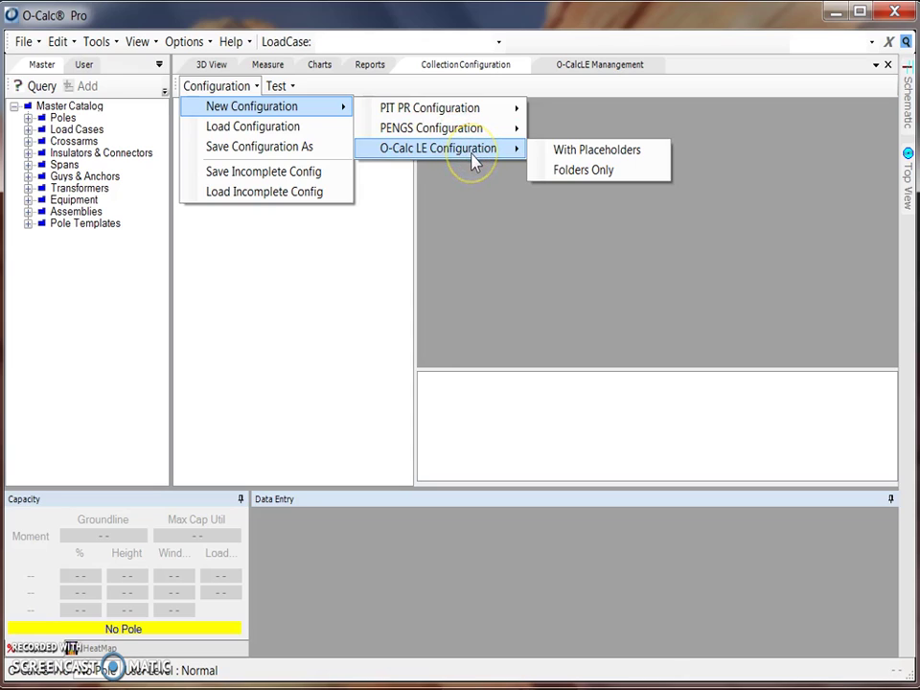
{"action": "left_click", "coordinate": [500, 149]}
{"action": "left_click_drag", "start_coordinate": [505, 151], "coordinate": [562, 159]}
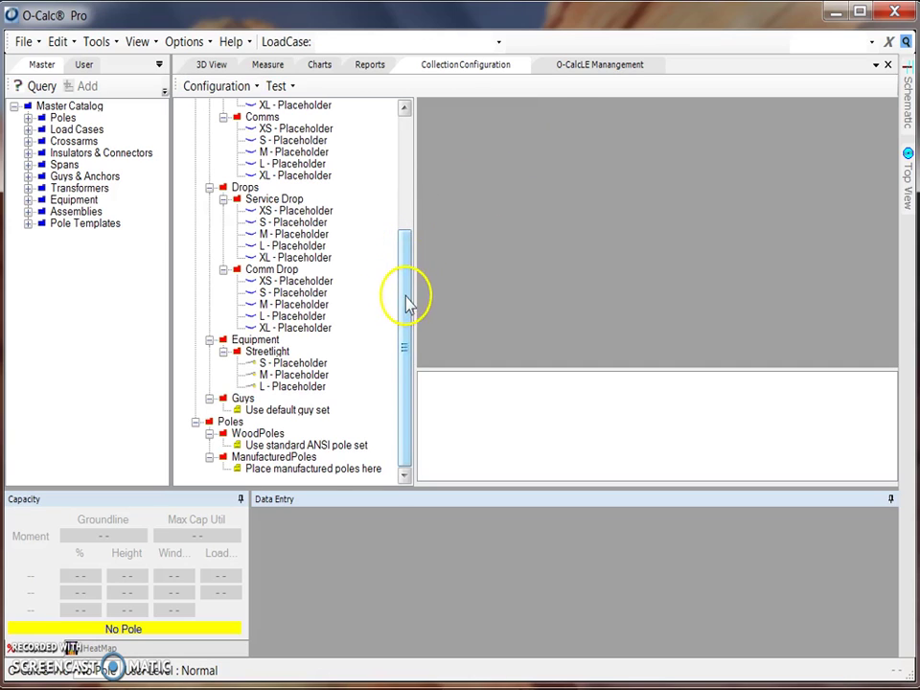
- Scroll through the new OCALC_LE tree to review its placeholders and NESC 07 load case
{"action": "left_click_drag", "start_coordinate": [407, 303], "coordinate": [447, 140]}
{"action": "mouse_move", "coordinate": [247, 154]}
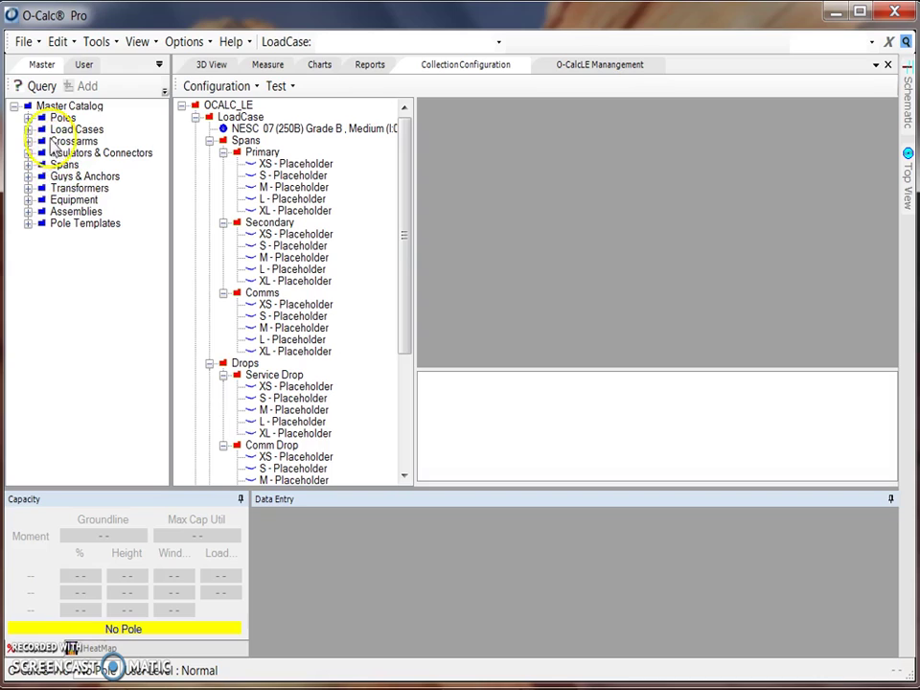
- Replace the NESC 07 load case with the catalog's NESC 12 (250B) Grade B, Light case
{"action": "left_click", "coordinate": [27, 129]}
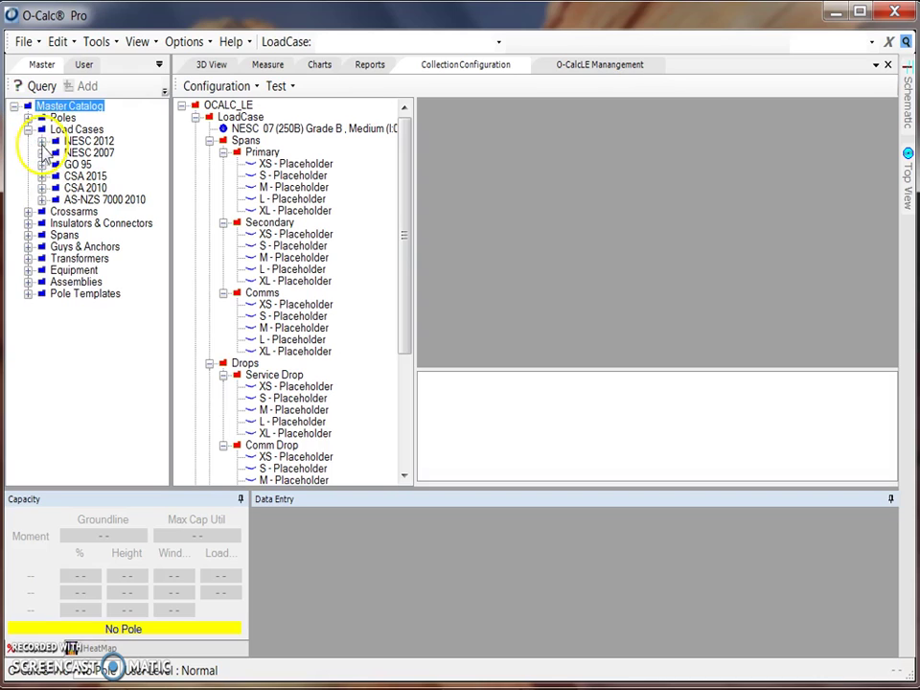
{"action": "left_click", "coordinate": [42, 141]}
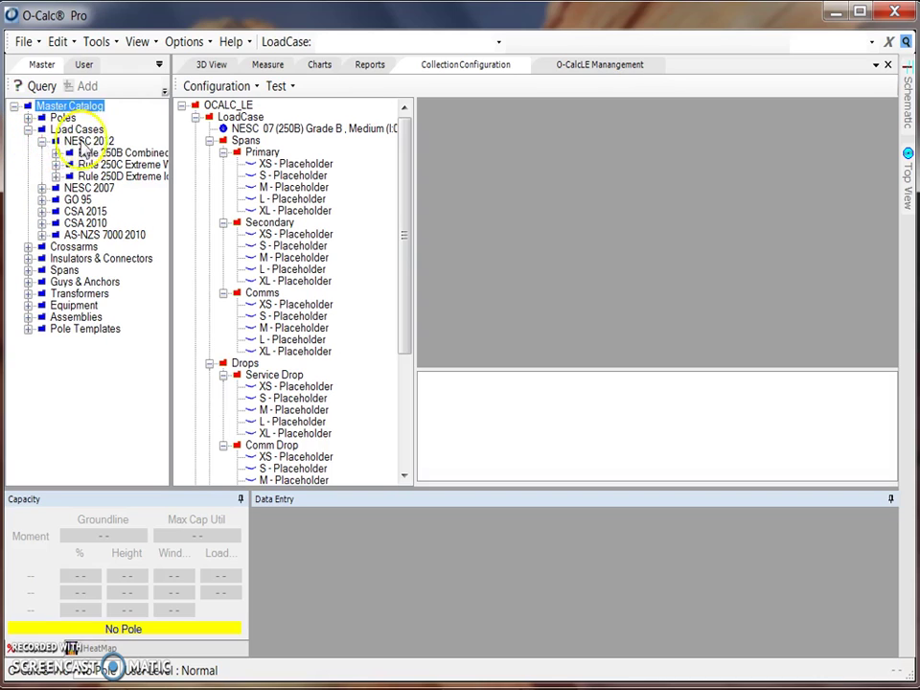
{"action": "left_click", "coordinate": [56, 152]}
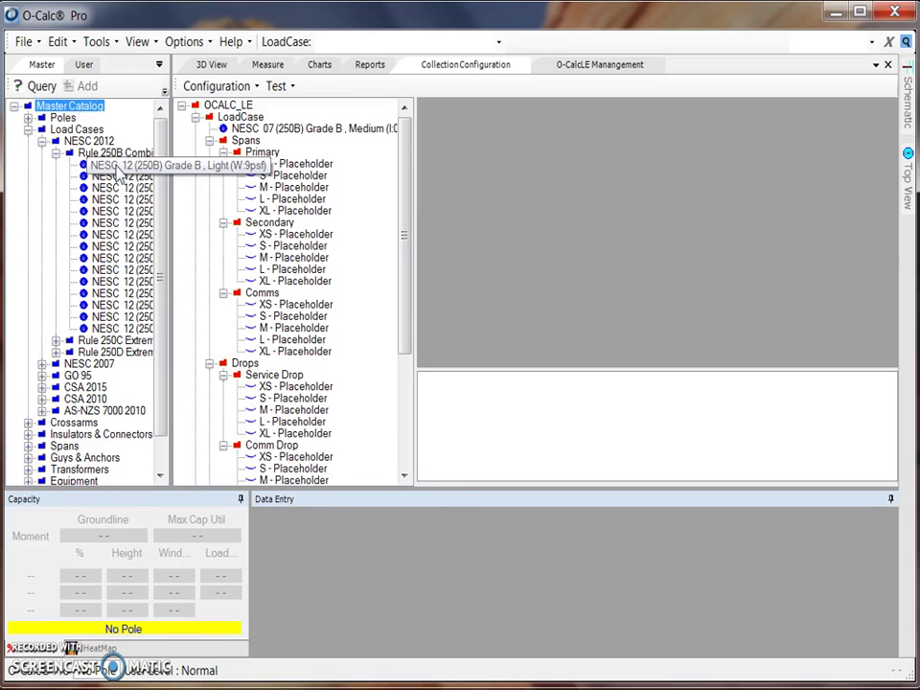
{"action": "left_click", "coordinate": [124, 175]}
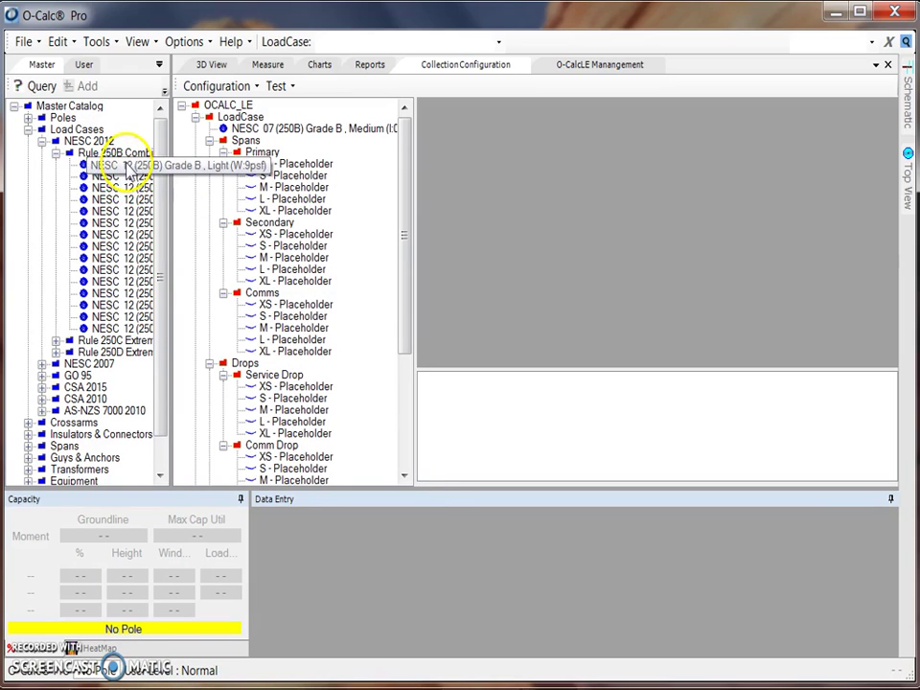
{"action": "left_click", "coordinate": [190, 143]}
{"action": "left_click_drag", "start_coordinate": [190, 144], "coordinate": [257, 146]}
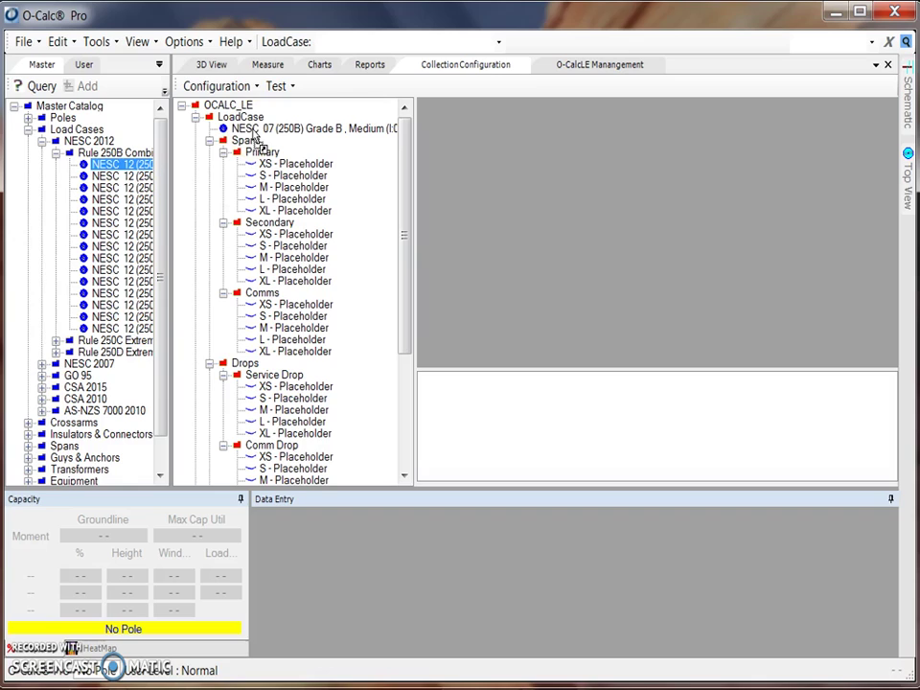
{"action": "left_click_drag", "start_coordinate": [257, 146], "coordinate": [257, 144]}
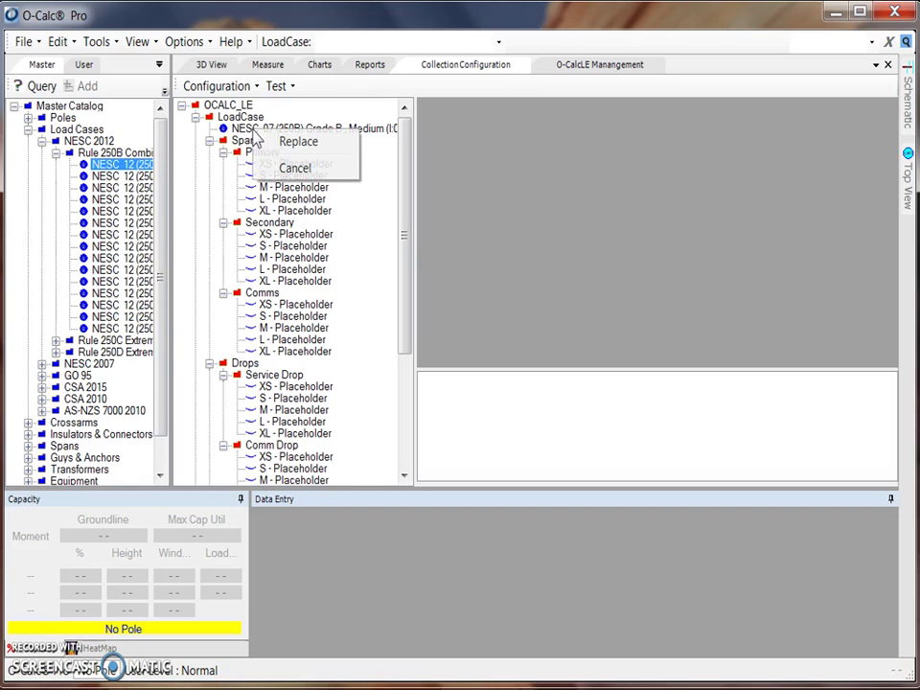
{"action": "left_click", "coordinate": [283, 144]}
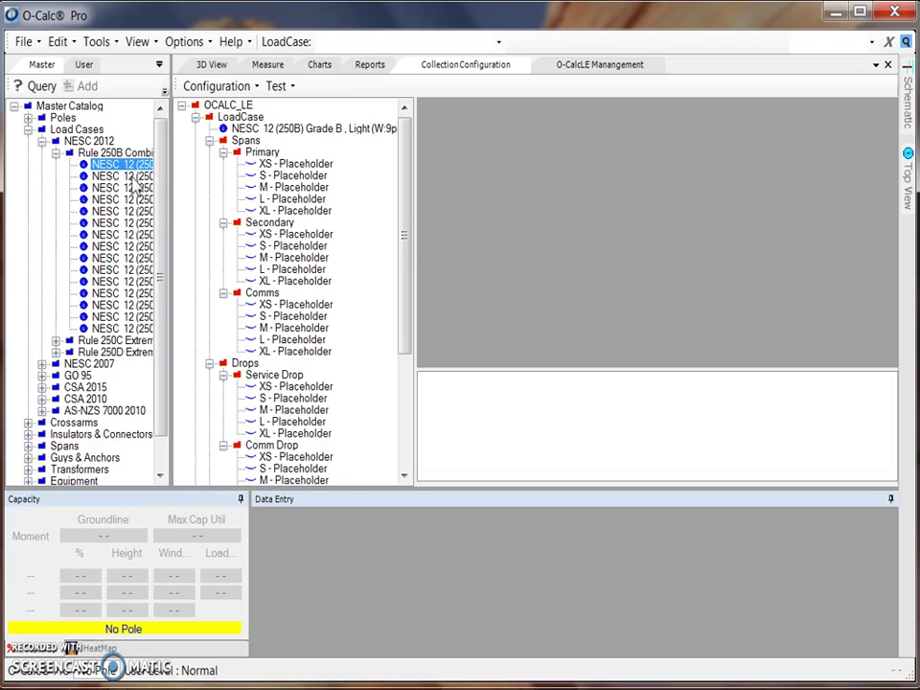
{"action": "left_click", "coordinate": [132, 178]}
- Add a copy of the NESC 12 (250B) Grade C, Light load case to the LoadCase folder
{"action": "left_click_drag", "start_coordinate": [135, 187], "coordinate": [245, 124]}
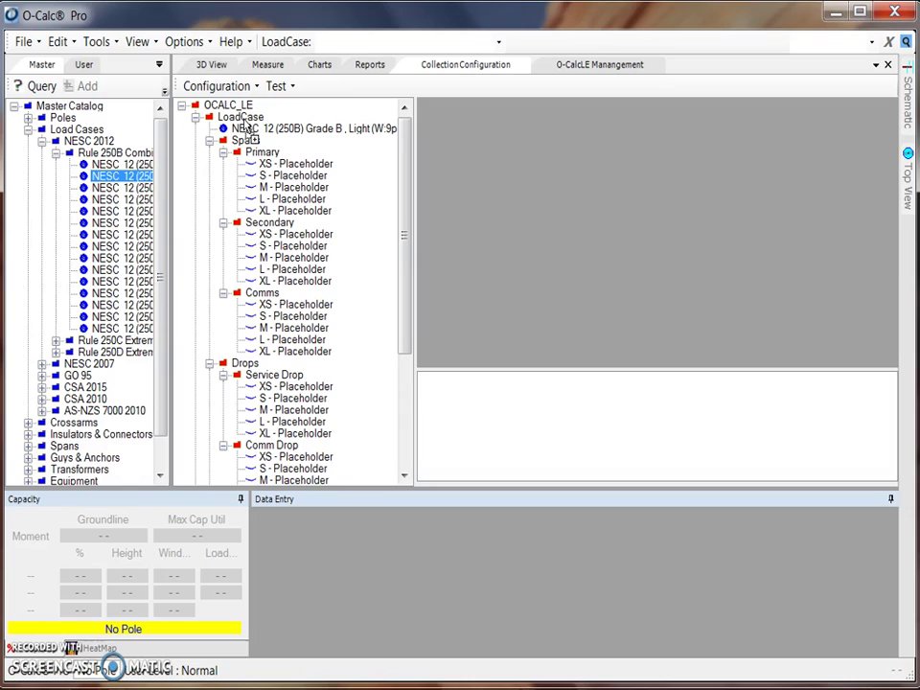
{"action": "left_click_drag", "start_coordinate": [244, 121], "coordinate": [246, 125]}
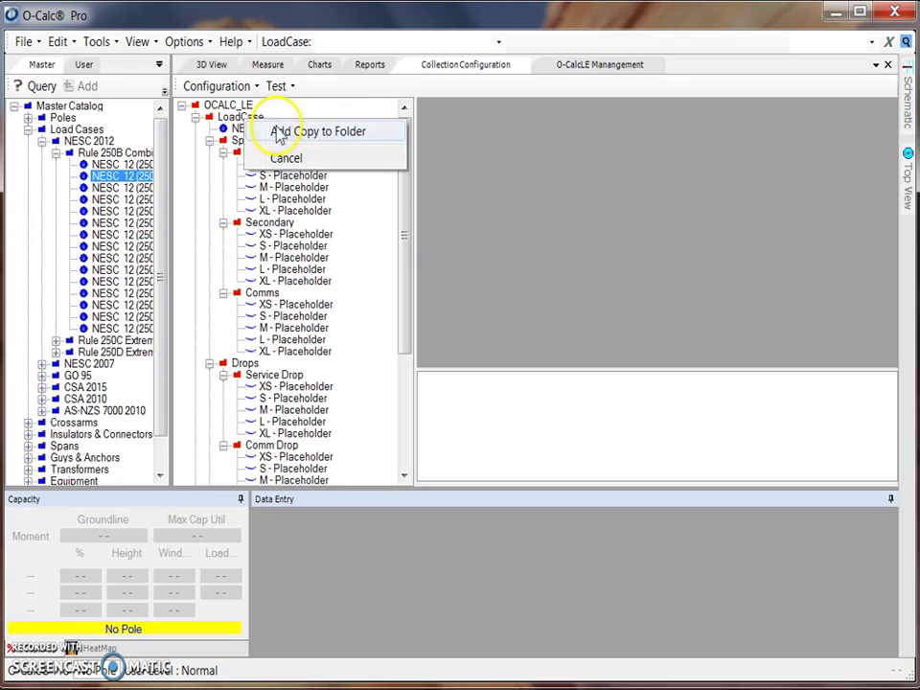
{"action": "left_click", "coordinate": [303, 134]}
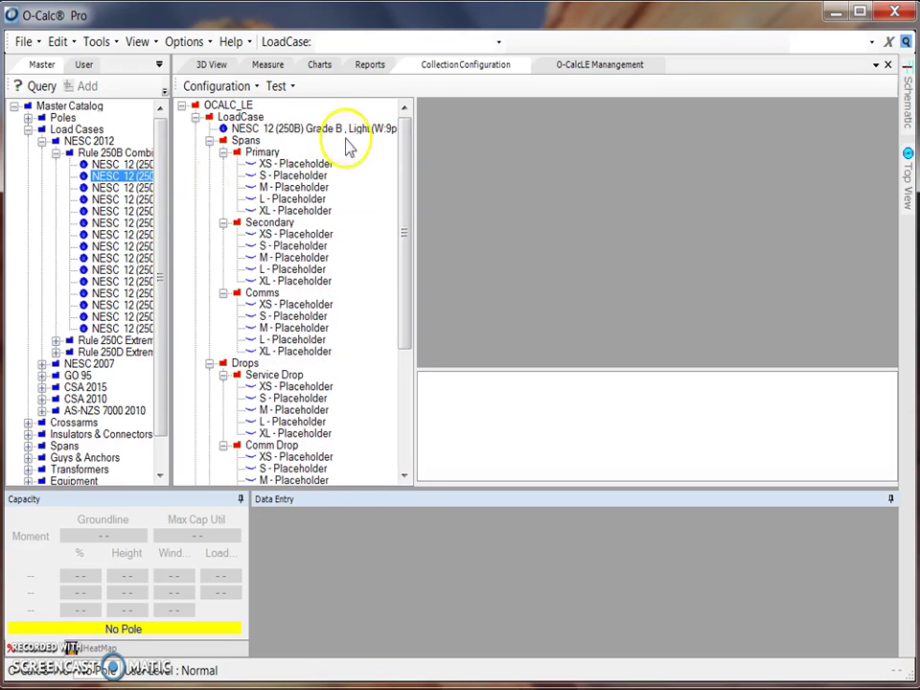
{"action": "left_click_drag", "start_coordinate": [402, 144], "coordinate": [404, 271]}
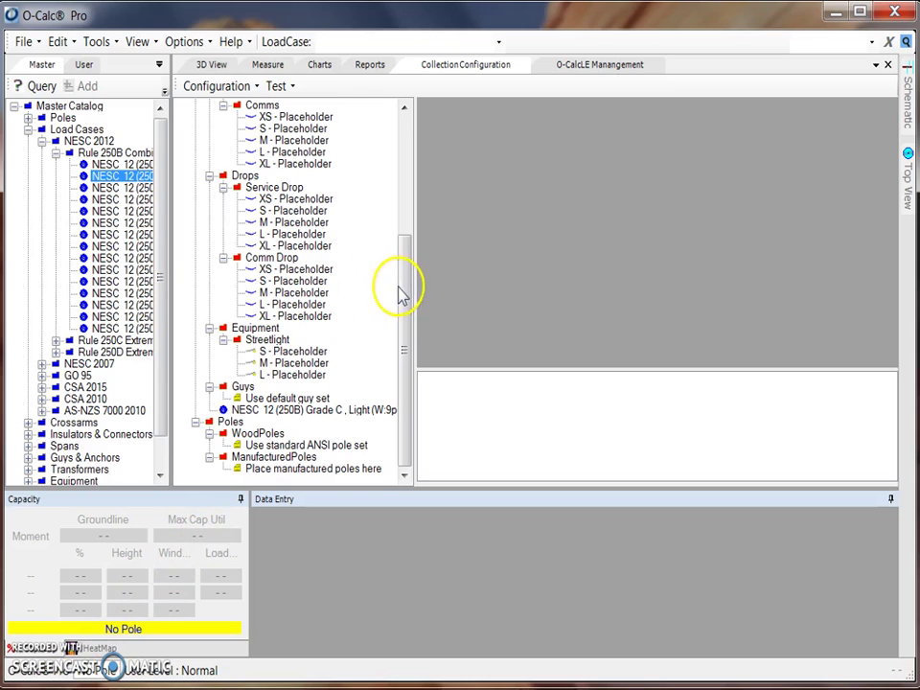
{"action": "left_click_drag", "start_coordinate": [406, 295], "coordinate": [444, 143]}
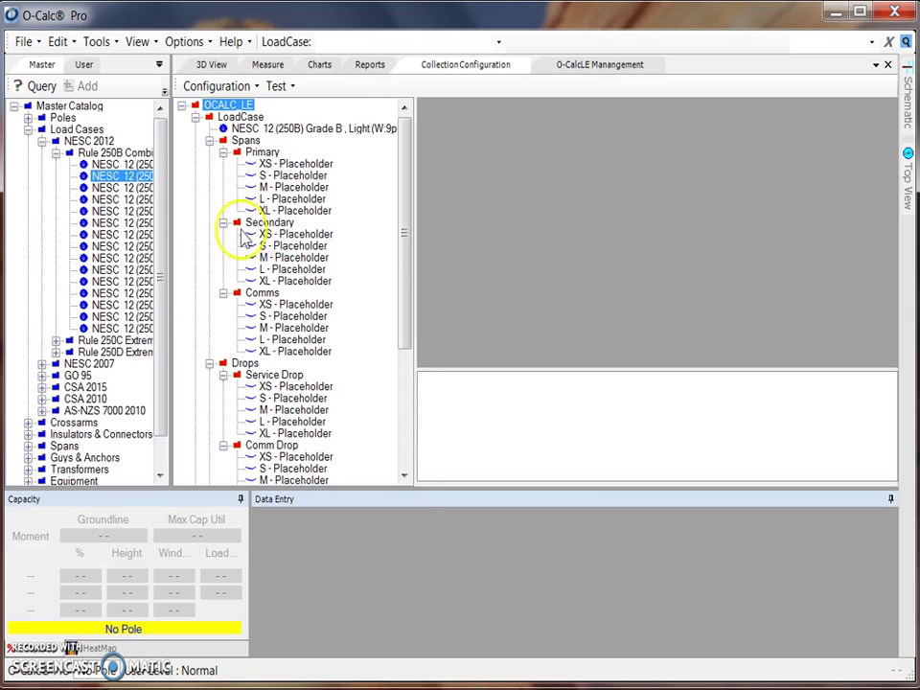
- Replace the Primary XS placeholder with #6 COPPER SOLID from the catalog's Copper conductors
{"action": "left_click", "coordinate": [27, 130]}
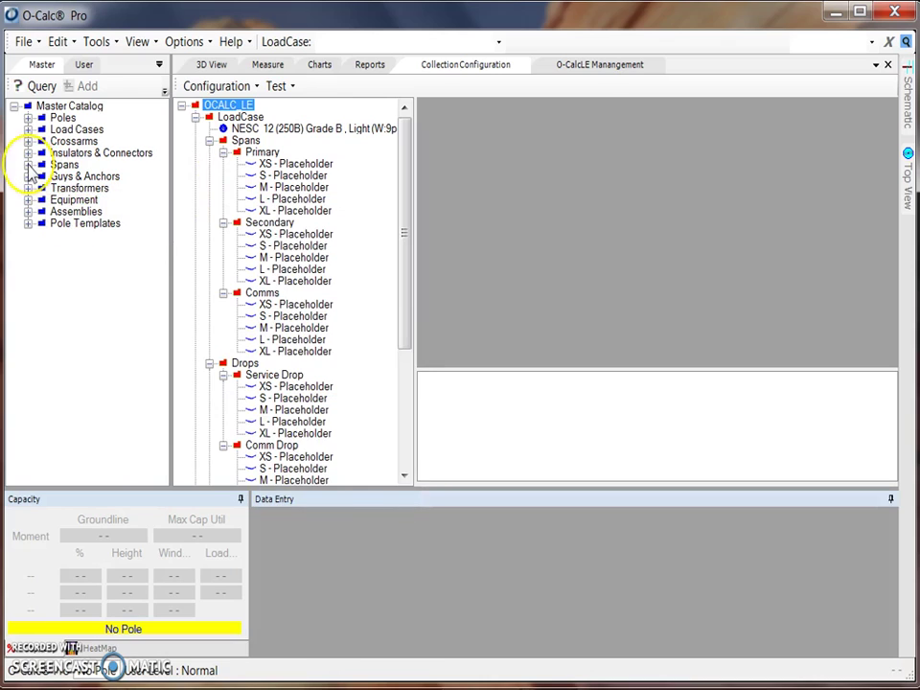
{"action": "left_click", "coordinate": [28, 165]}
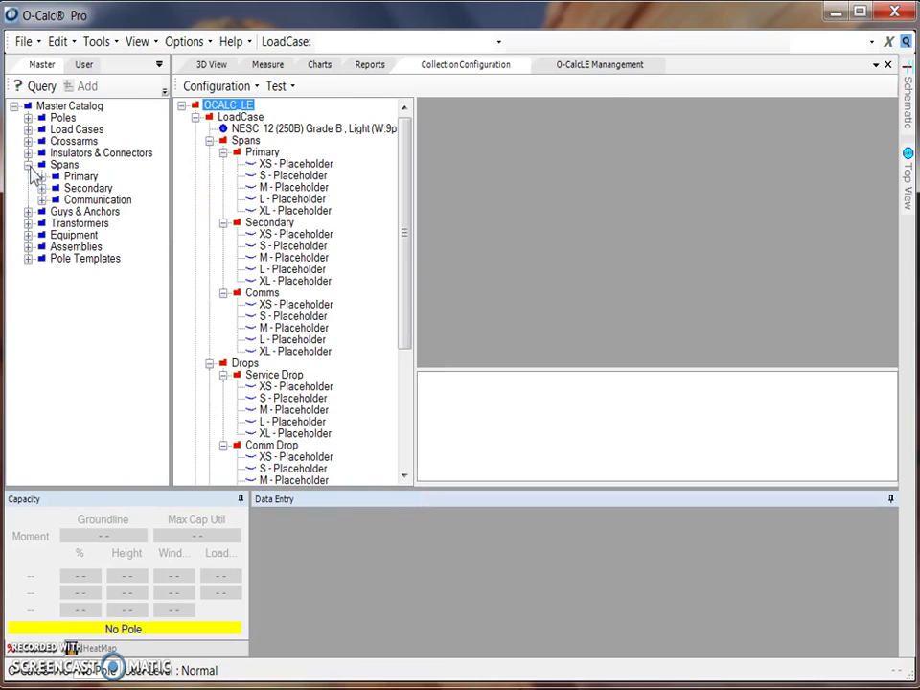
{"action": "left_click", "coordinate": [41, 176]}
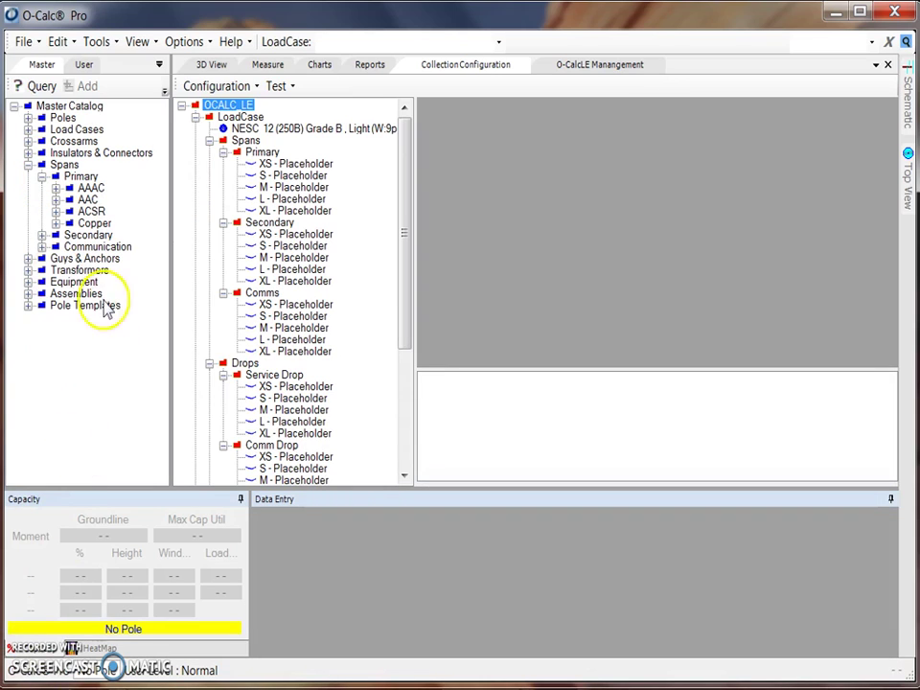
{"action": "left_click", "coordinate": [56, 224]}
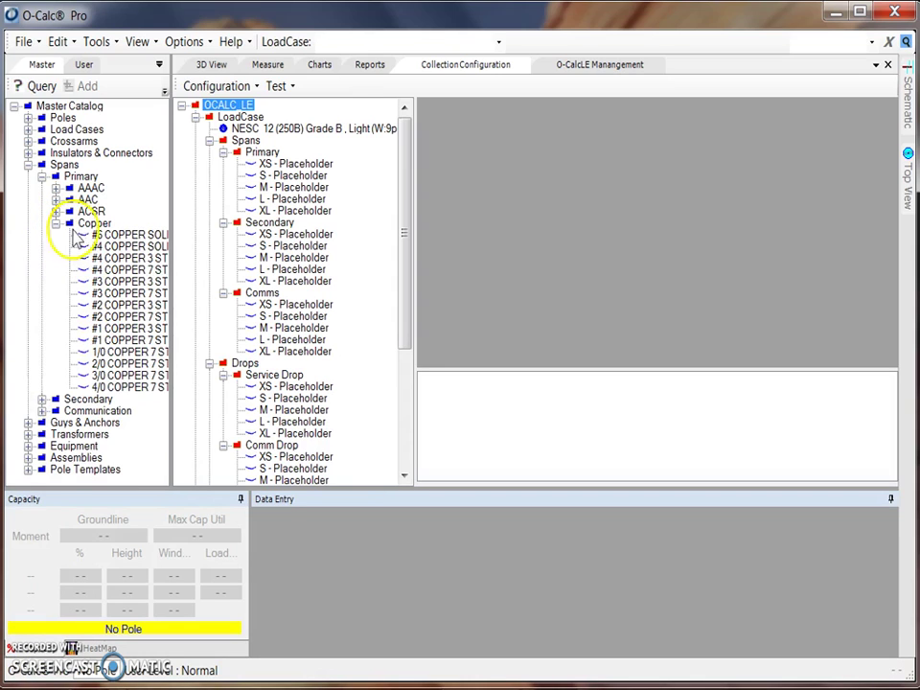
{"action": "left_click", "coordinate": [142, 235]}
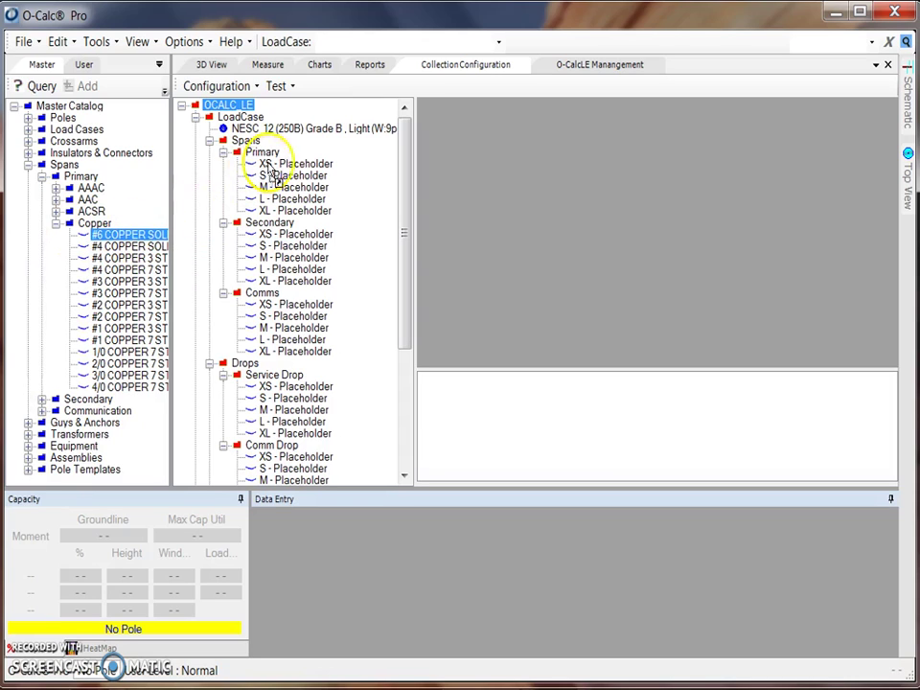
{"action": "left_click_drag", "start_coordinate": [272, 176], "coordinate": [303, 174]}
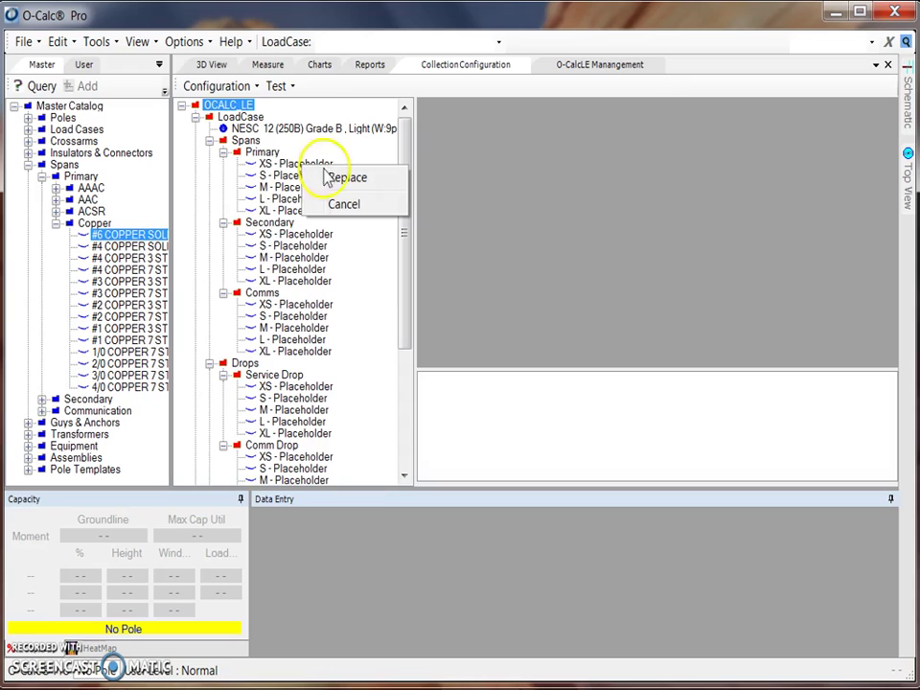
{"action": "left_click", "coordinate": [350, 180]}
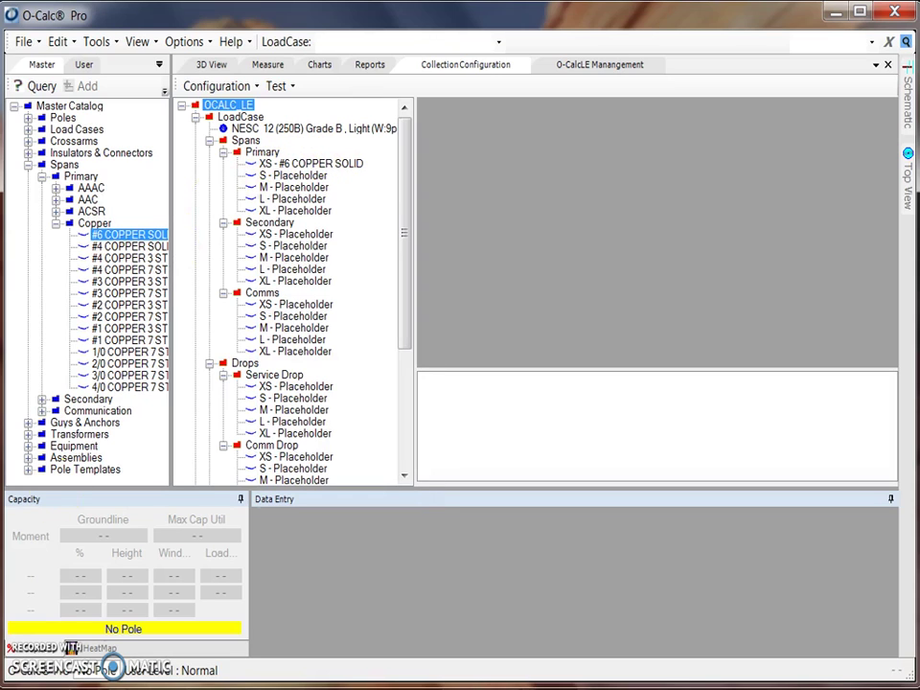
- Fill Primary S, M and L with #4 COPPER SOLID, #3 COPPER 7 STRAND and 1/0 COPPER 7 STRAND
{"action": "left_click", "coordinate": [123, 245]}
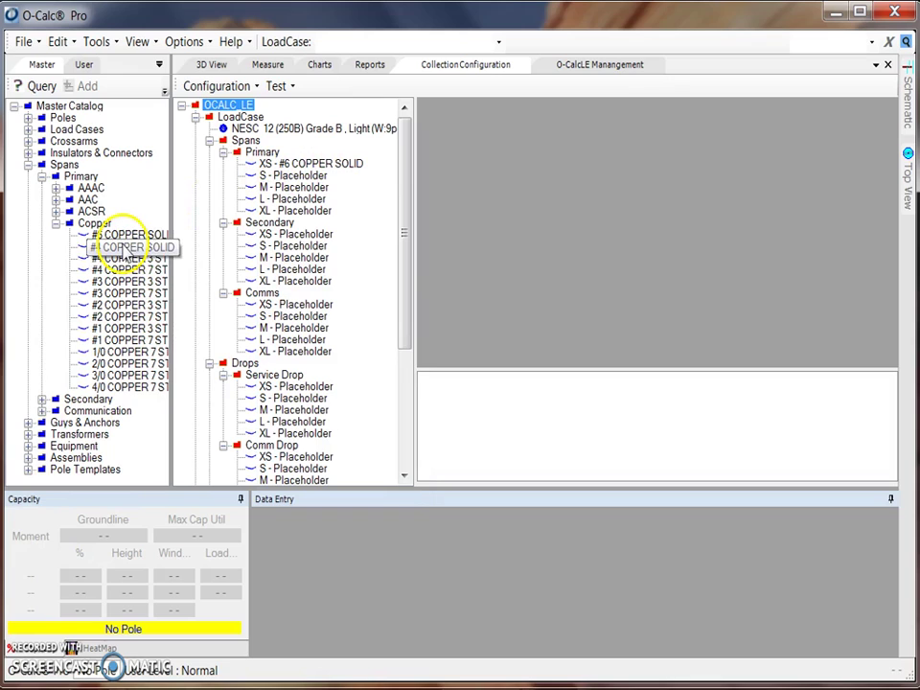
{"action": "right_click", "coordinate": [300, 178]}
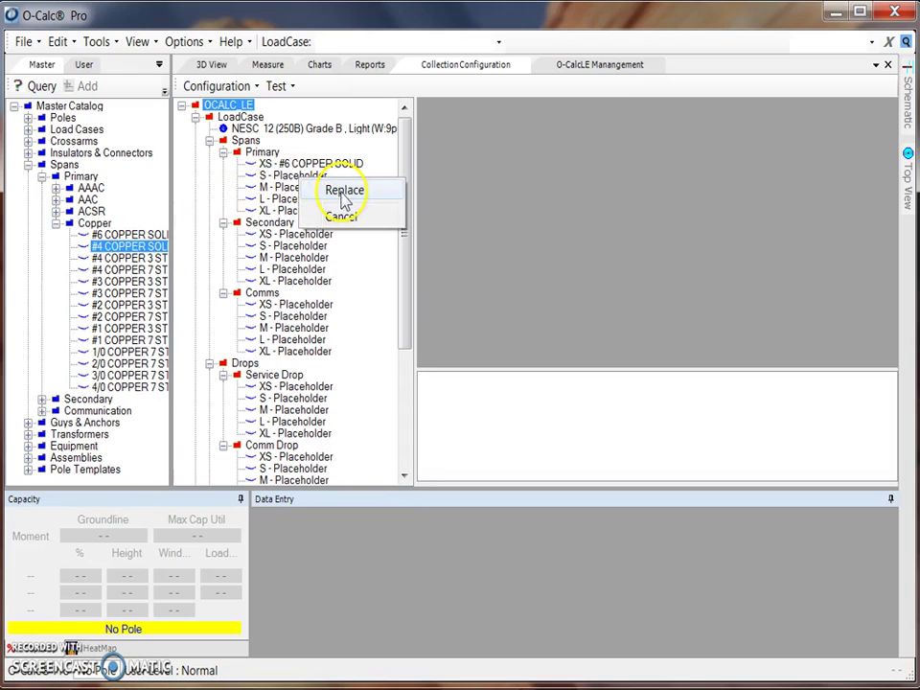
{"action": "left_click", "coordinate": [343, 191]}
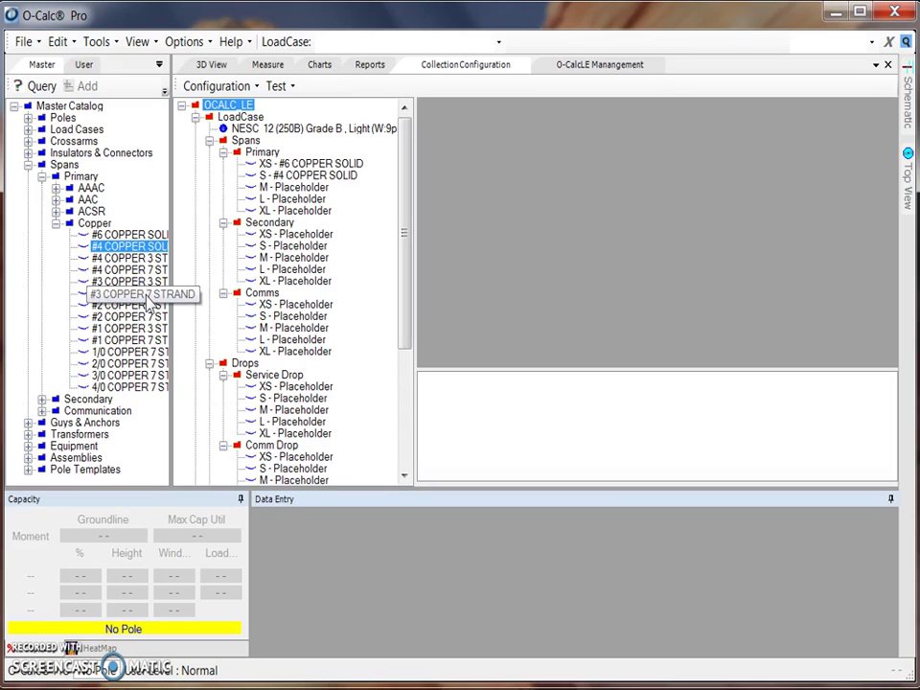
{"action": "left_click_drag", "start_coordinate": [146, 300], "coordinate": [295, 188]}
{"action": "left_click", "coordinate": [333, 201]}
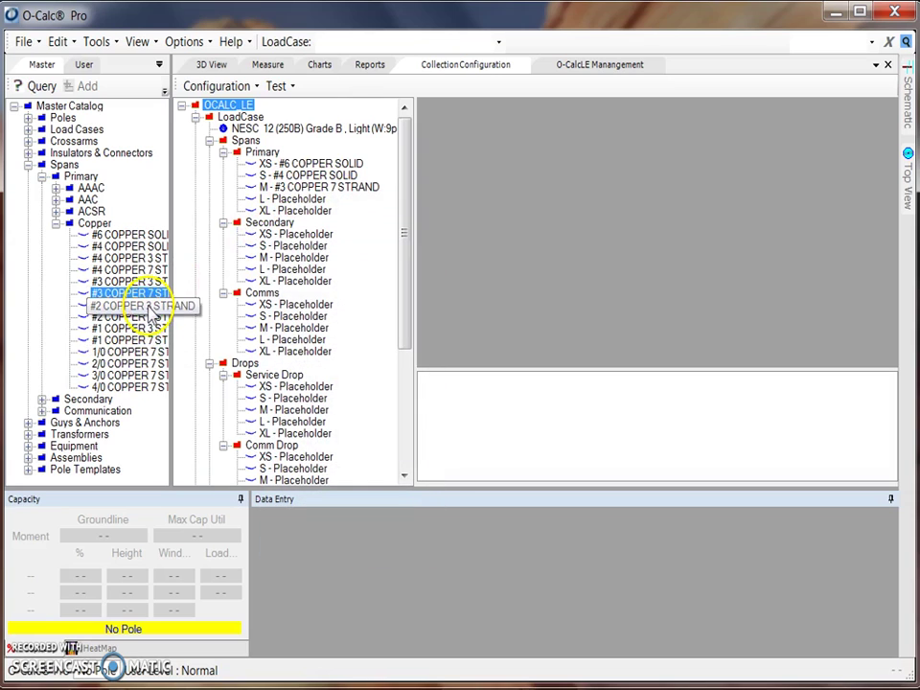
{"action": "left_click_drag", "start_coordinate": [128, 351], "coordinate": [281, 212]}
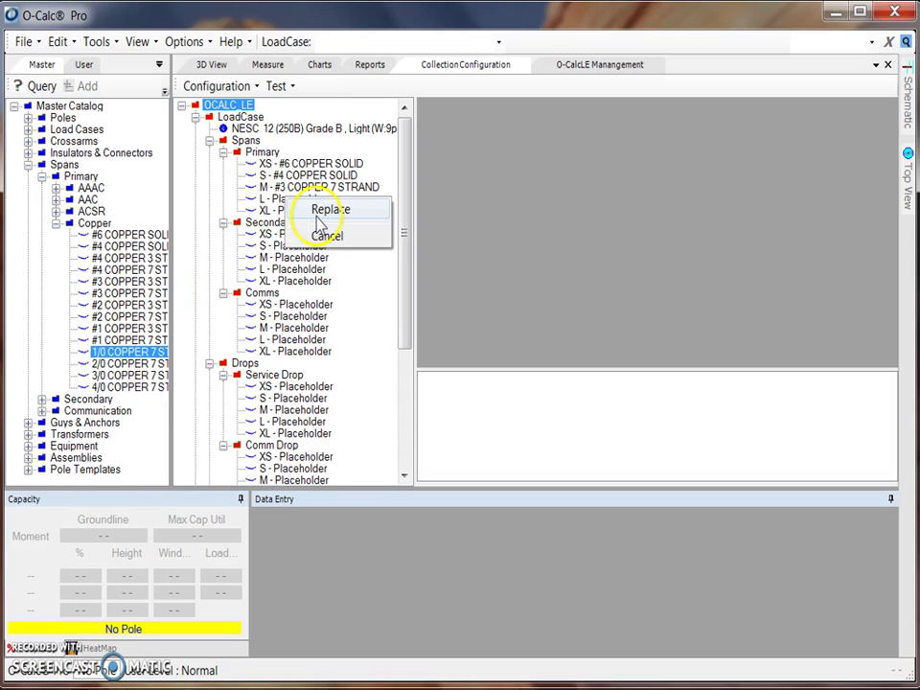
{"action": "left_click", "coordinate": [326, 208]}
{"action": "mouse_move", "coordinate": [242, 287]}
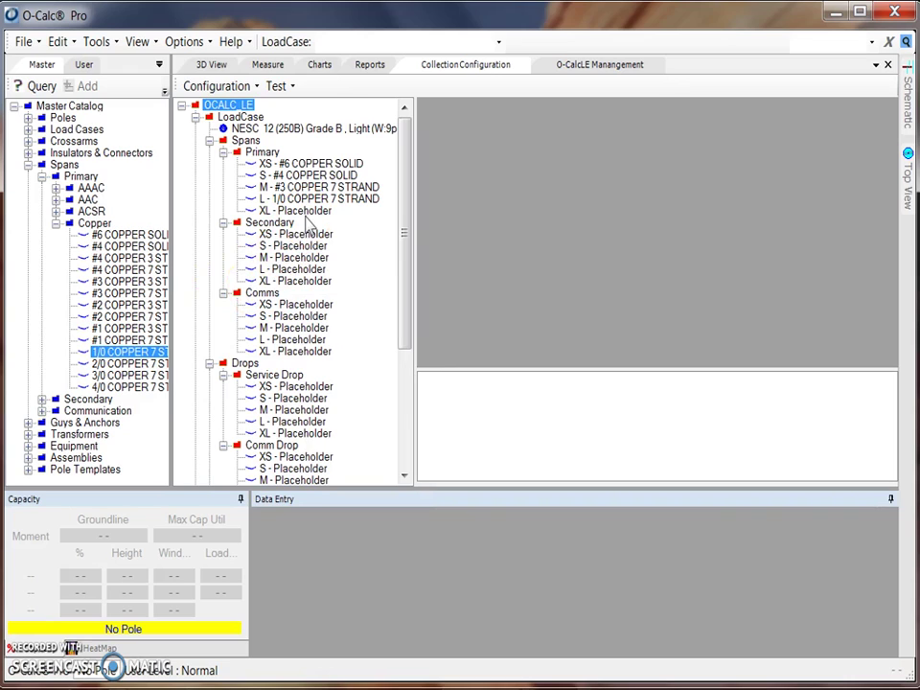
{"action": "left_click", "coordinate": [308, 213]}
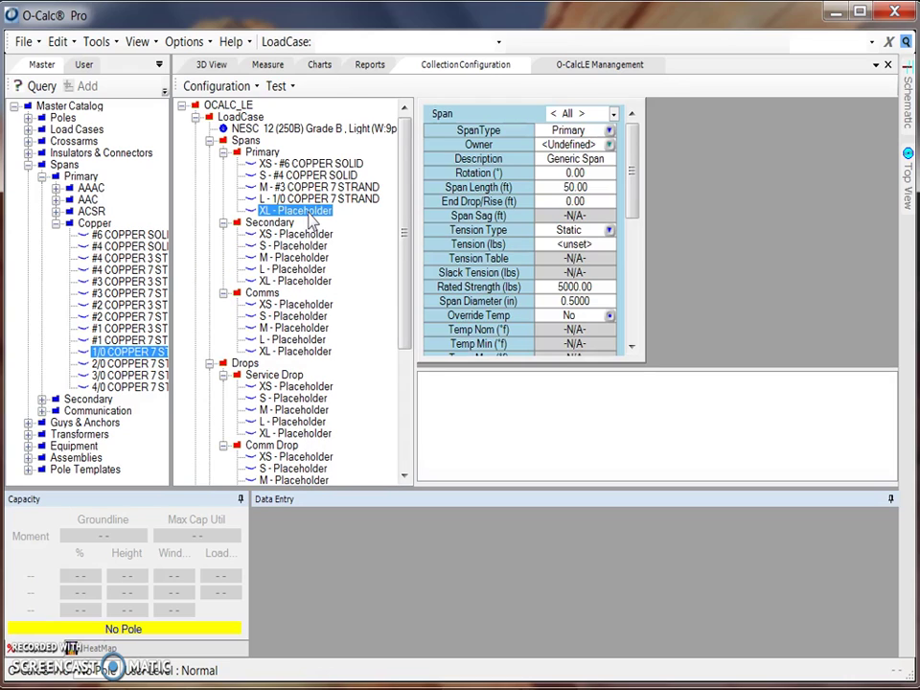
- Remove the XL placeholder from the Primary spans
{"action": "right_click", "coordinate": [309, 218]}
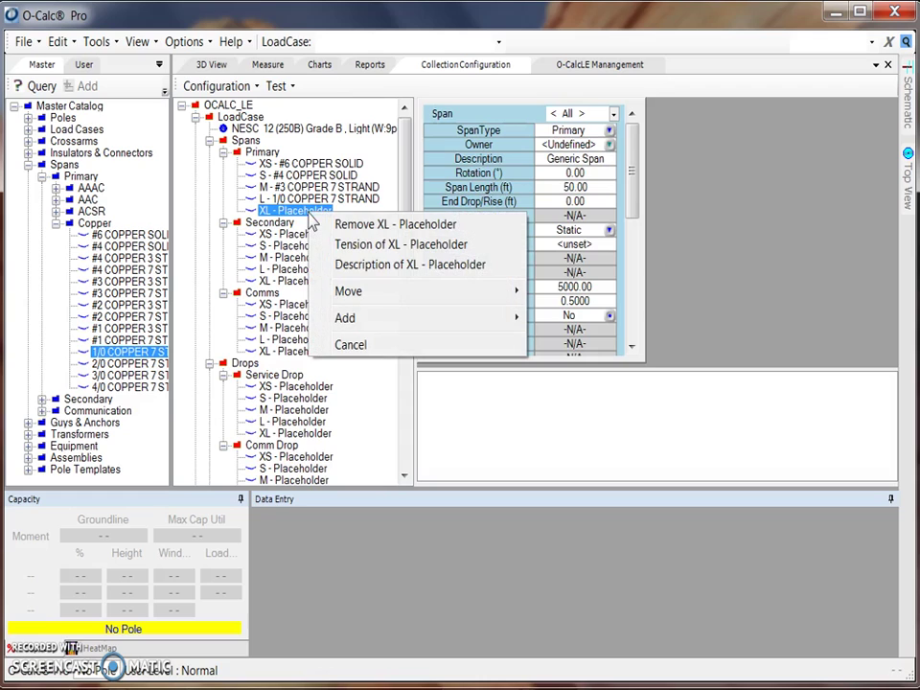
{"action": "left_click", "coordinate": [364, 225]}
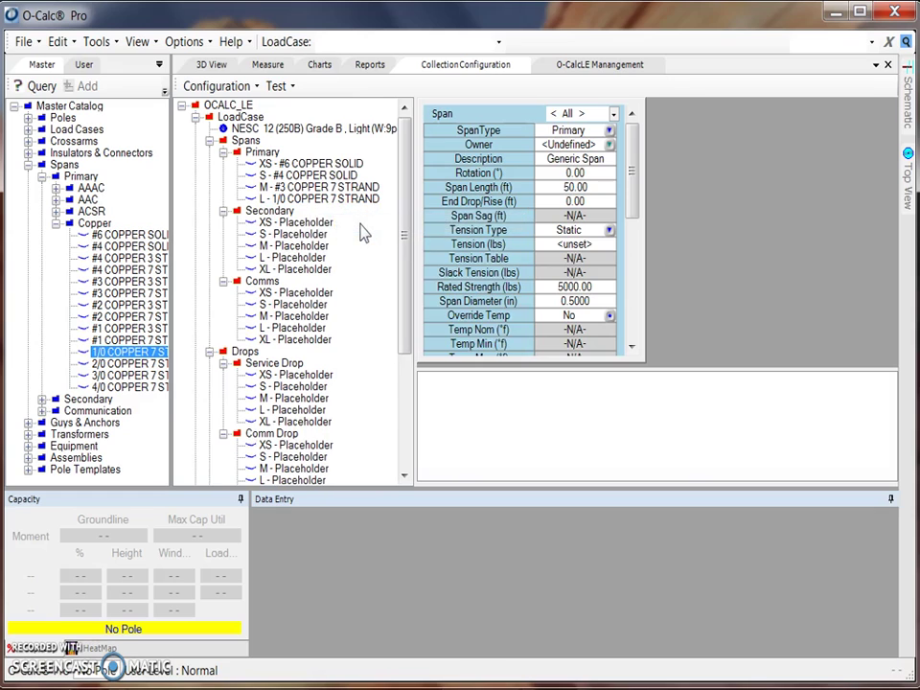
{"action": "left_click", "coordinate": [312, 165]}
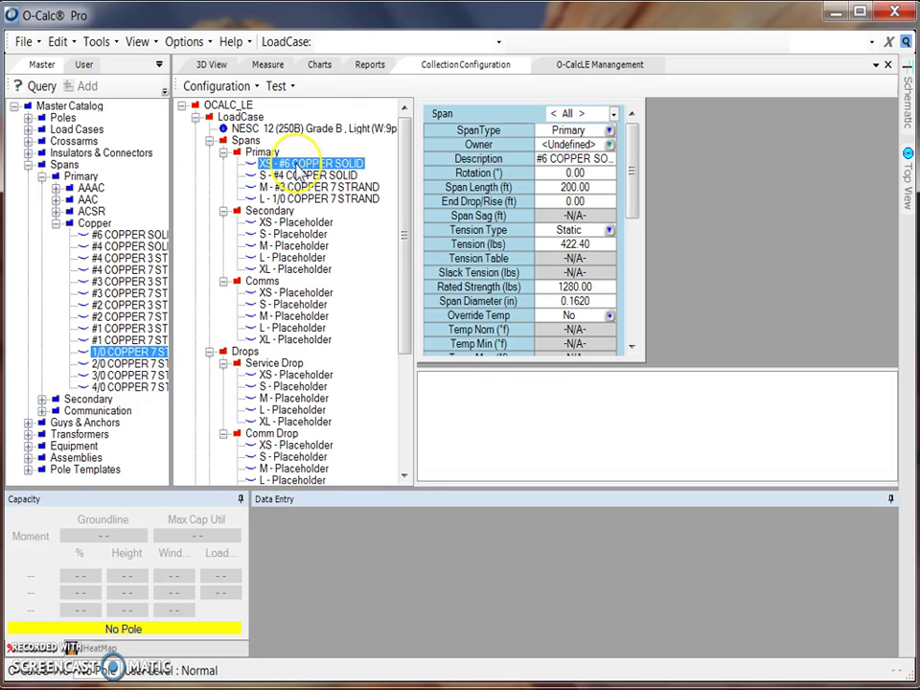
- Change the XS - #6 COPPER SOLID span's description to '#6 CU Solid'
{"action": "right_click", "coordinate": [297, 168]}
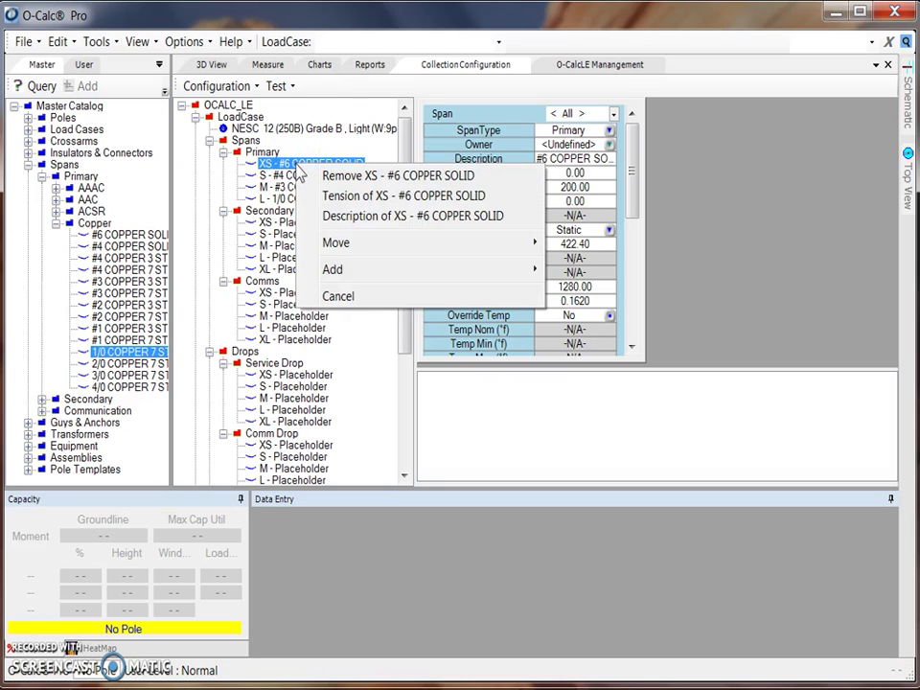
{"action": "left_click", "coordinate": [355, 221]}
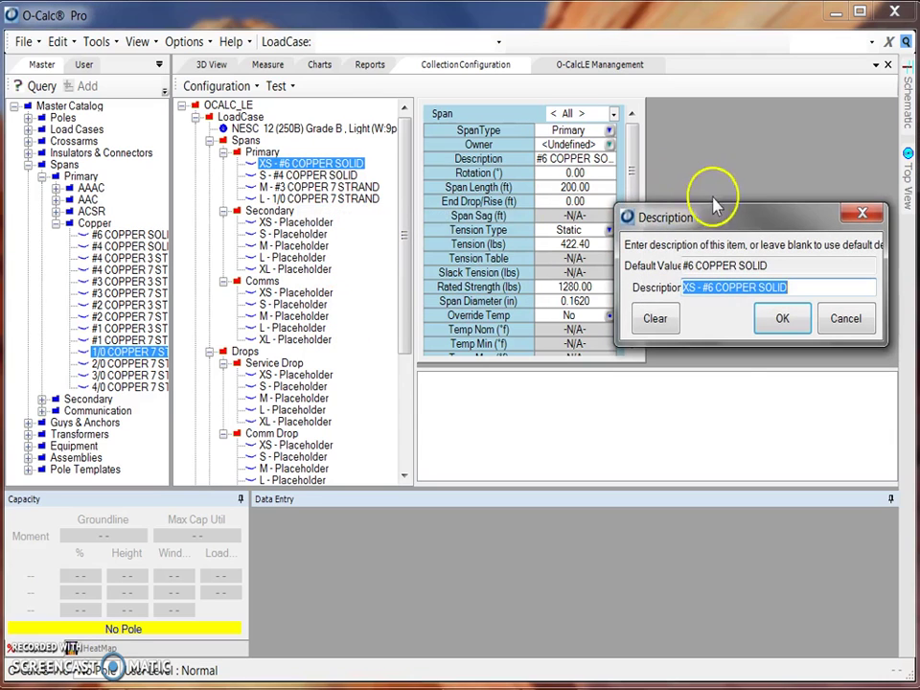
{"action": "left_click_drag", "start_coordinate": [712, 203], "coordinate": [428, 266]}
{"action": "left_click", "coordinate": [407, 350]}
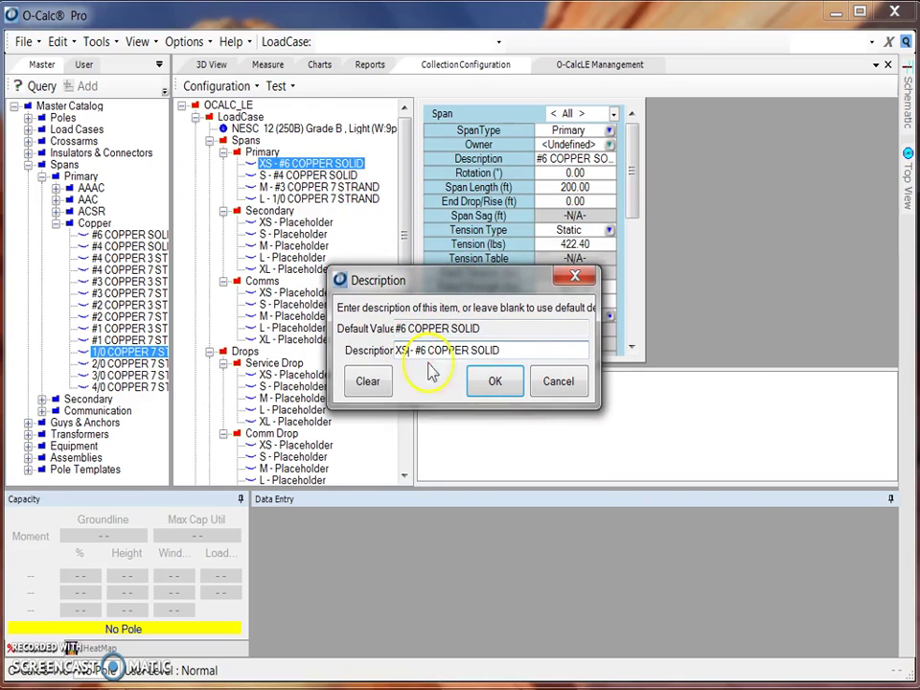
{"action": "key", "text": "BackSpace"}
{"action": "key", "text": "BackSpace"}
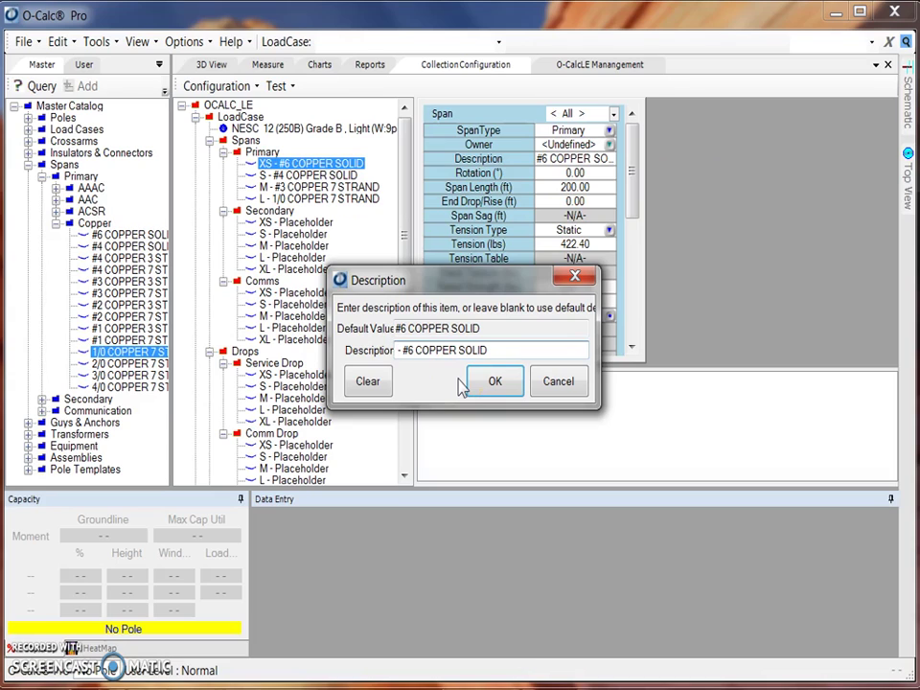
{"action": "type", "text": "#6"}
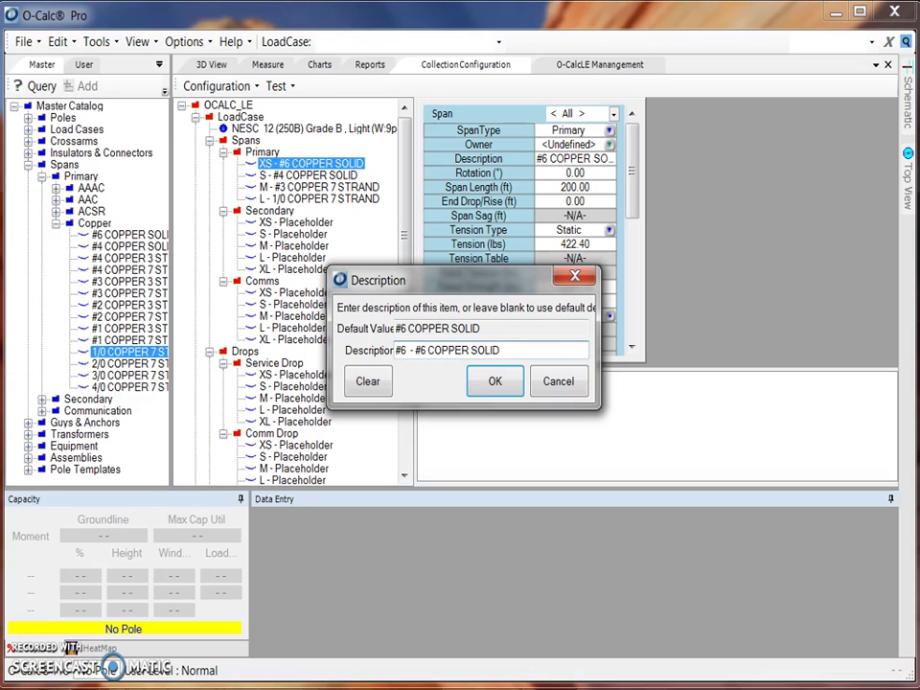
{"action": "type", "text": " CU Sol"}
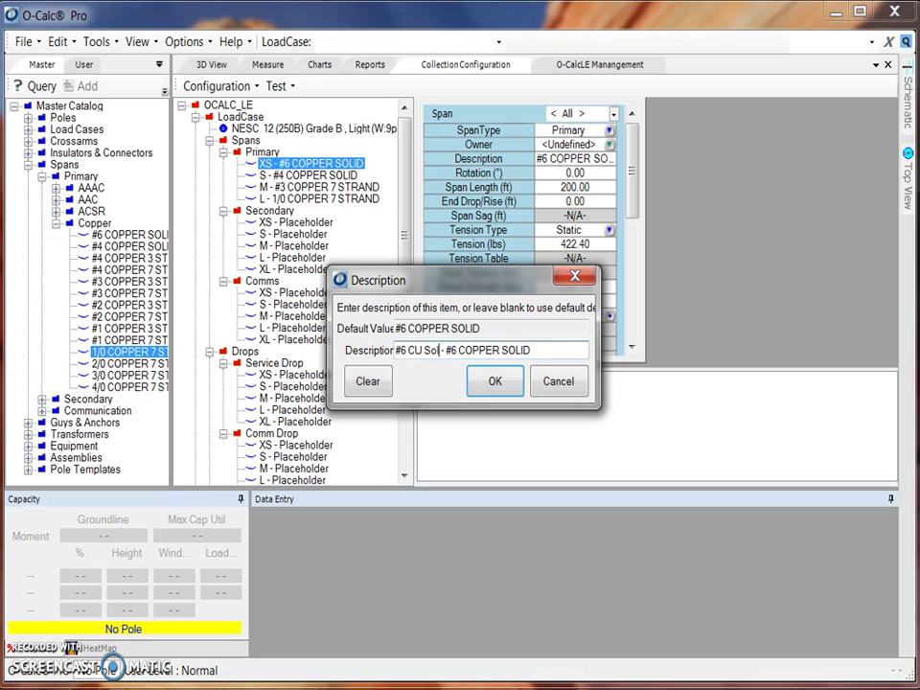
{"action": "type", "text": "id"}
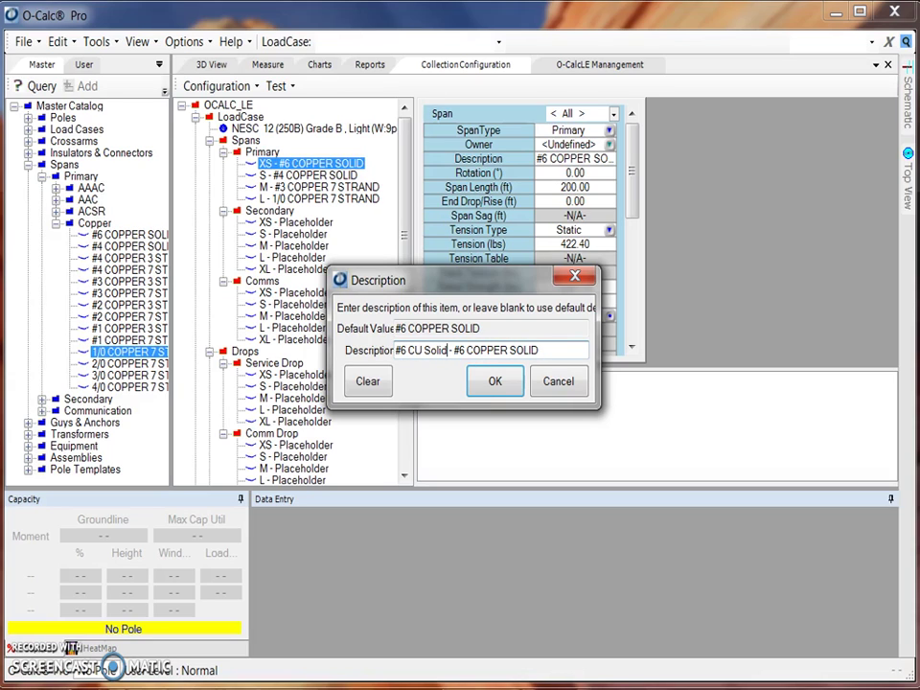
{"action": "left_click", "coordinate": [496, 381]}
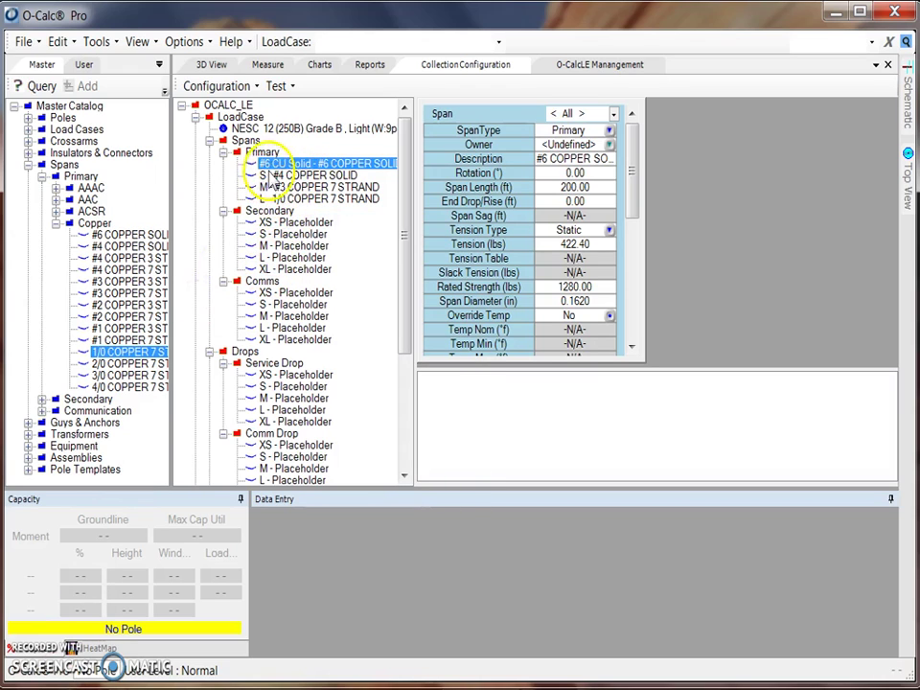
{"action": "left_click_drag", "start_coordinate": [273, 187], "coordinate": [247, 376]}
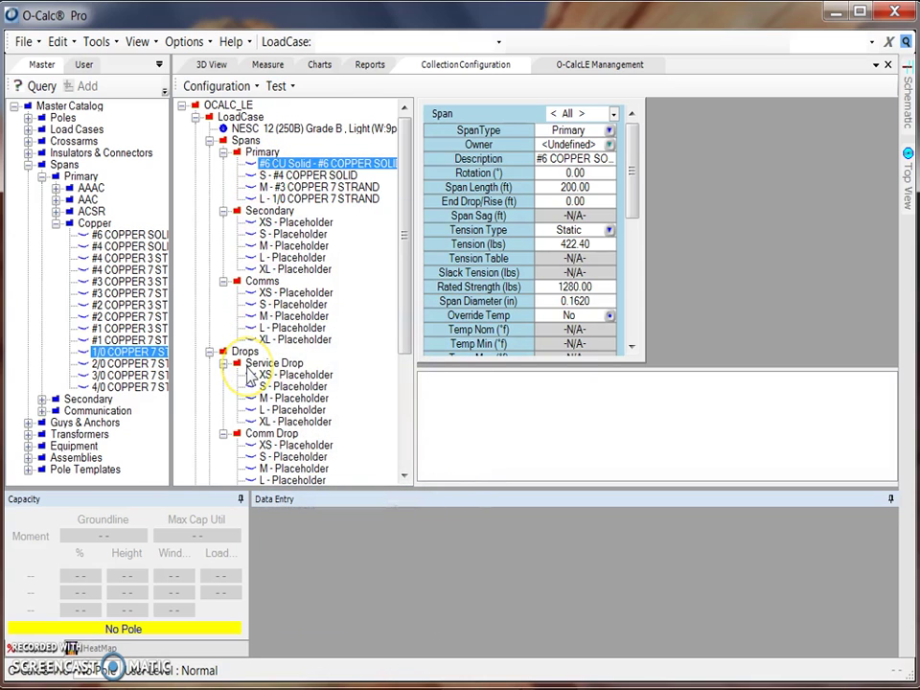
{"action": "left_click", "coordinate": [266, 154]}
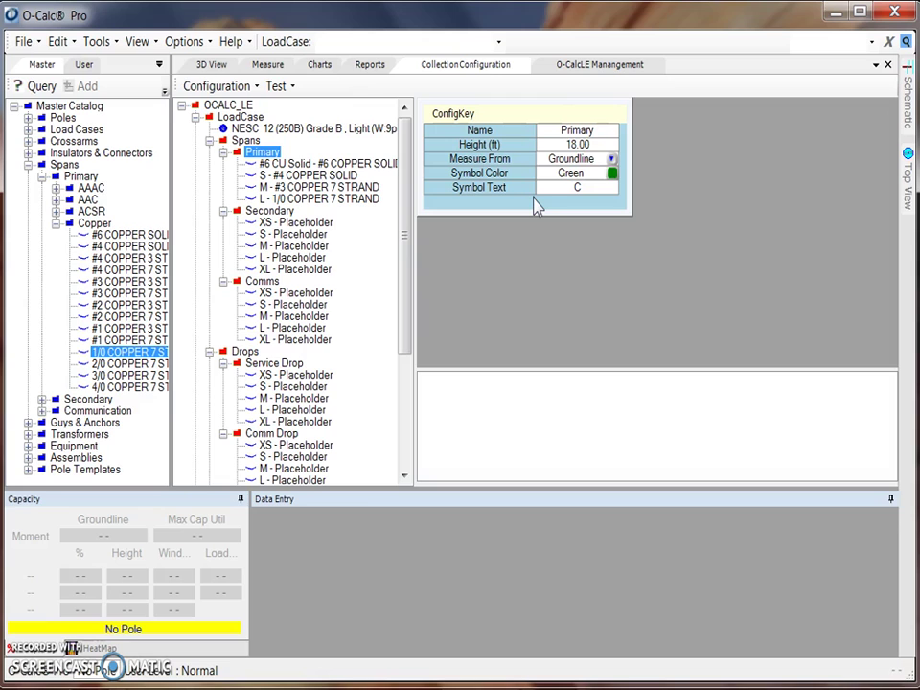
- Set the Primary group's symbol colour to Blue and its symbol text to P
{"action": "left_click", "coordinate": [611, 173]}
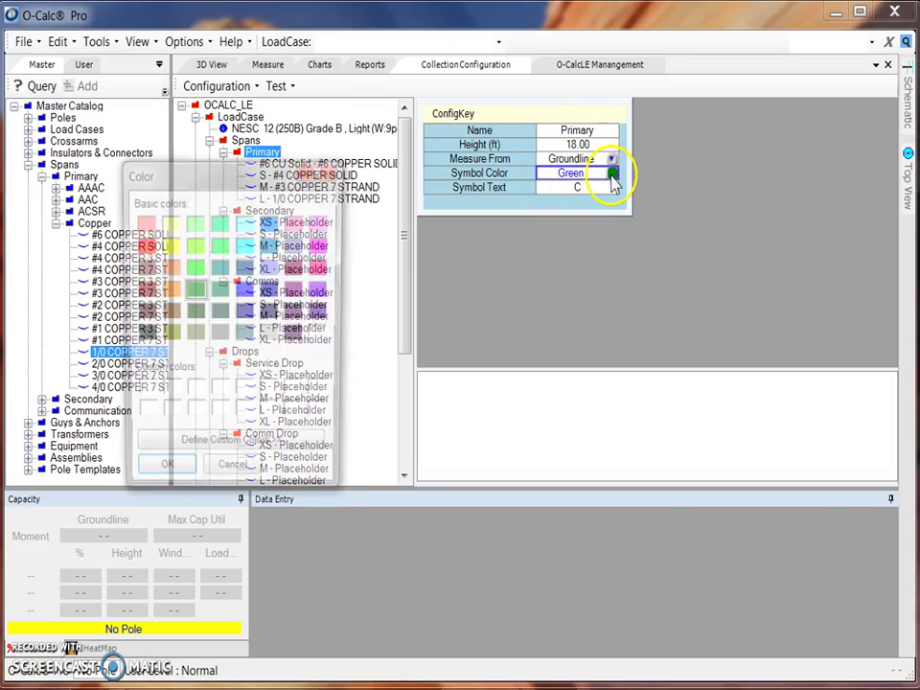
{"action": "left_click", "coordinate": [246, 290]}
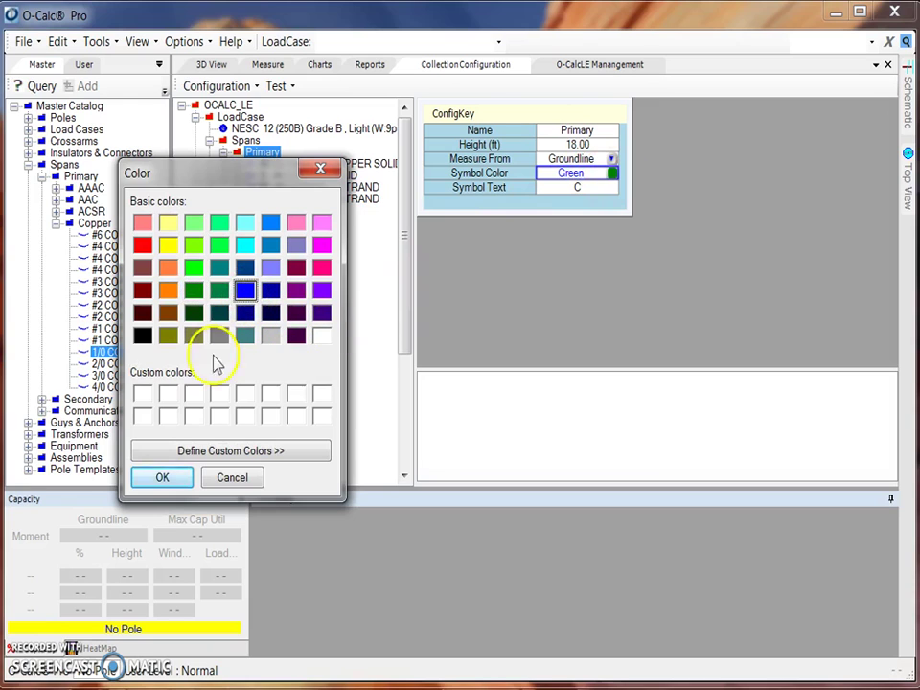
{"action": "left_click", "coordinate": [163, 477]}
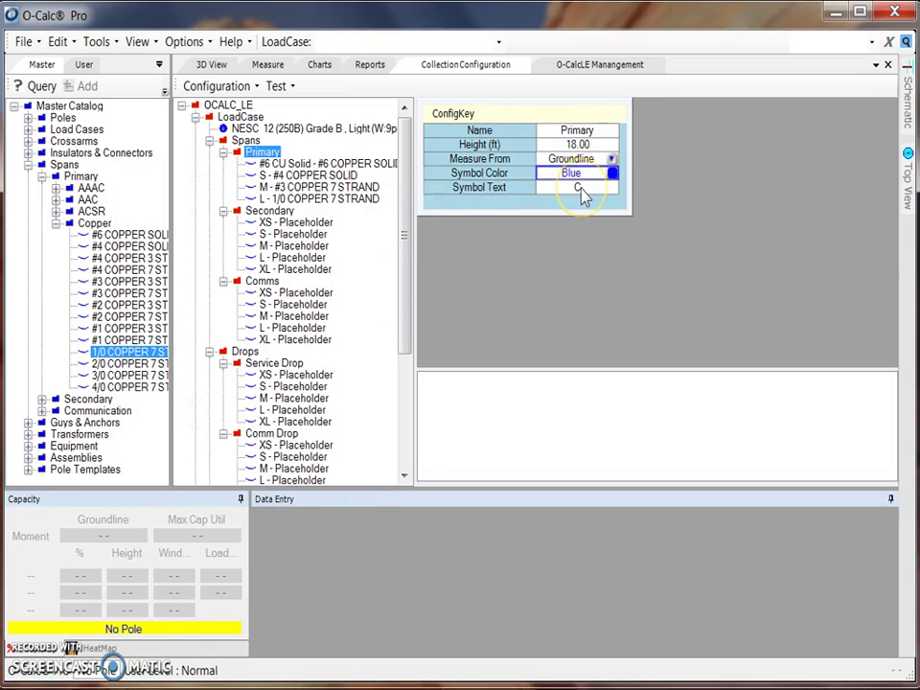
{"action": "left_click", "coordinate": [581, 188]}
{"action": "type", "text": "C"}
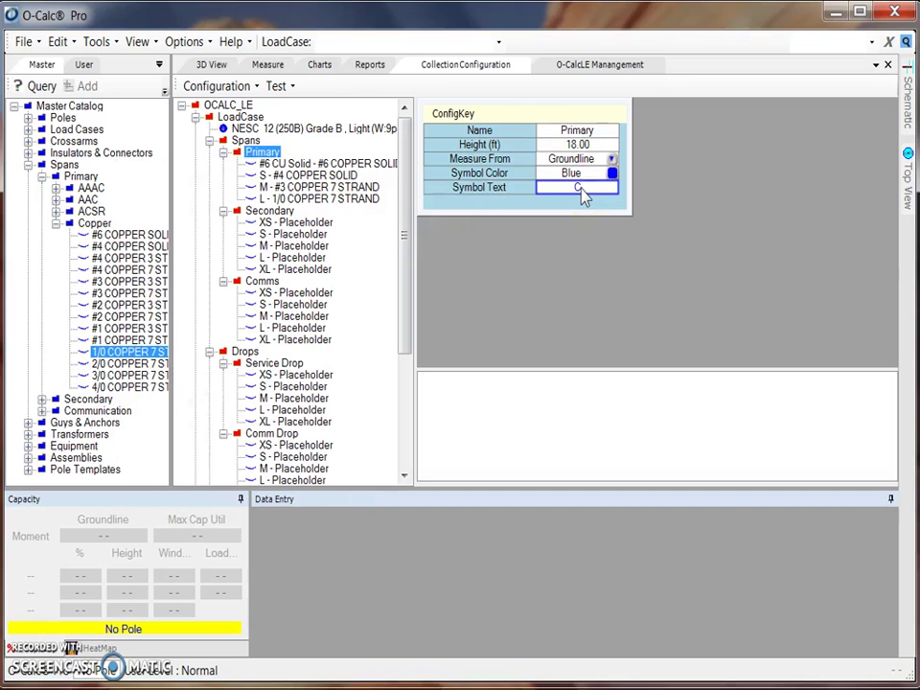
{"action": "key", "text": "BackSpace"}
{"action": "type", "text": "P"}
{"action": "key", "text": "Return"}
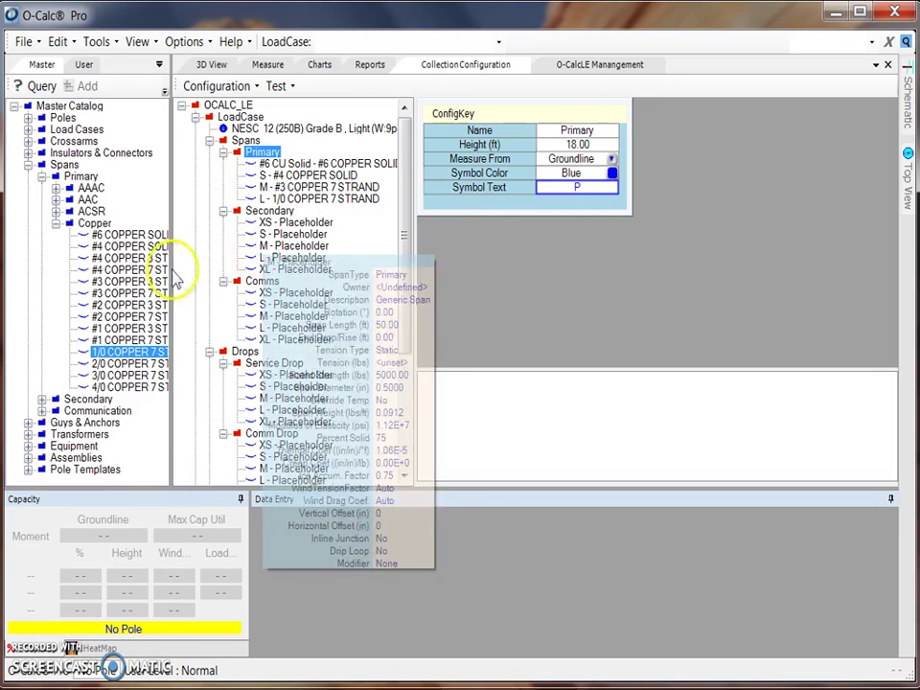
{"action": "left_click", "coordinate": [56, 223]}
{"action": "left_click", "coordinate": [67, 105]}
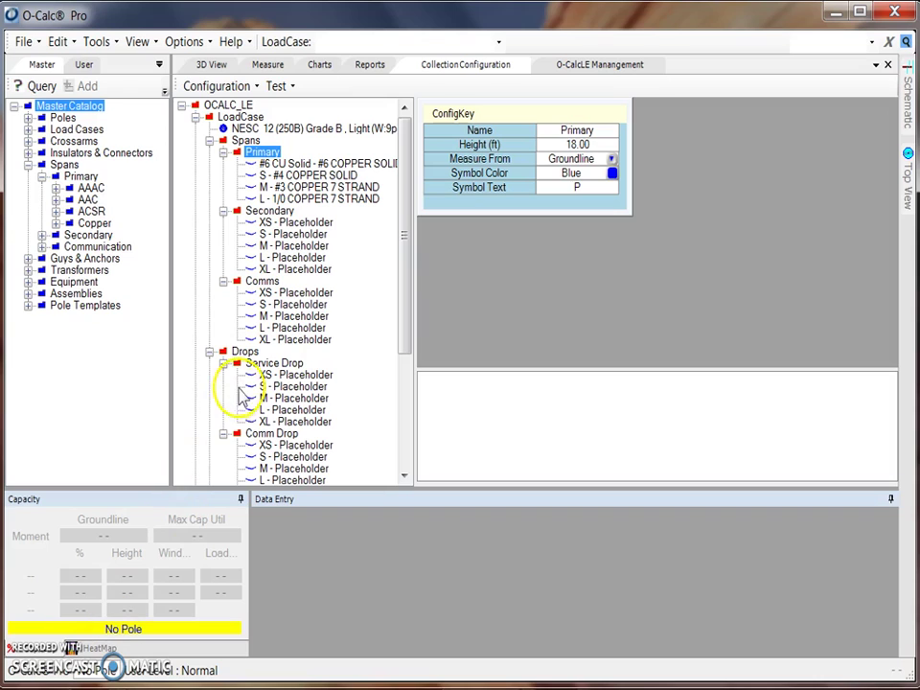
{"action": "left_click", "coordinate": [297, 222]}
- Delete the Secondary XS and XL placeholders, keeping S, M and L
{"action": "right_click", "coordinate": [296, 222]}
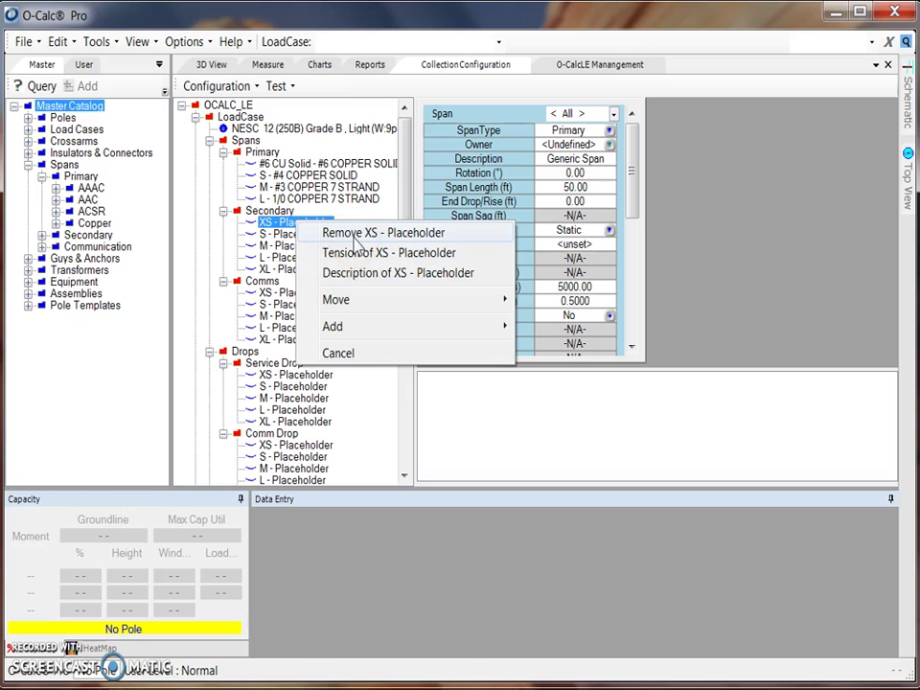
{"action": "left_click", "coordinate": [355, 232]}
{"action": "left_click", "coordinate": [319, 257]}
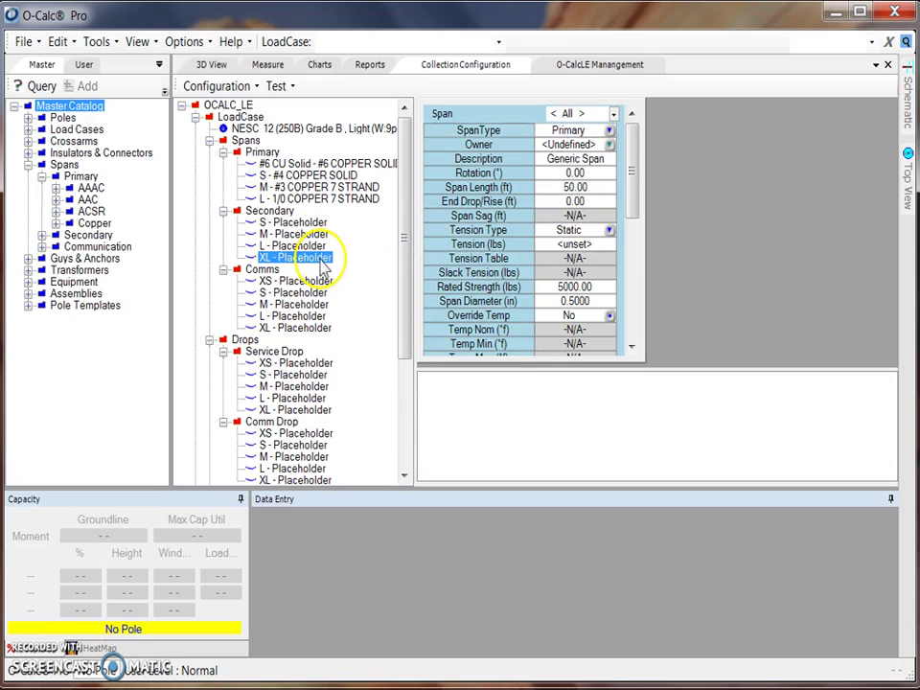
{"action": "right_click", "coordinate": [333, 259]}
{"action": "left_click", "coordinate": [361, 273]}
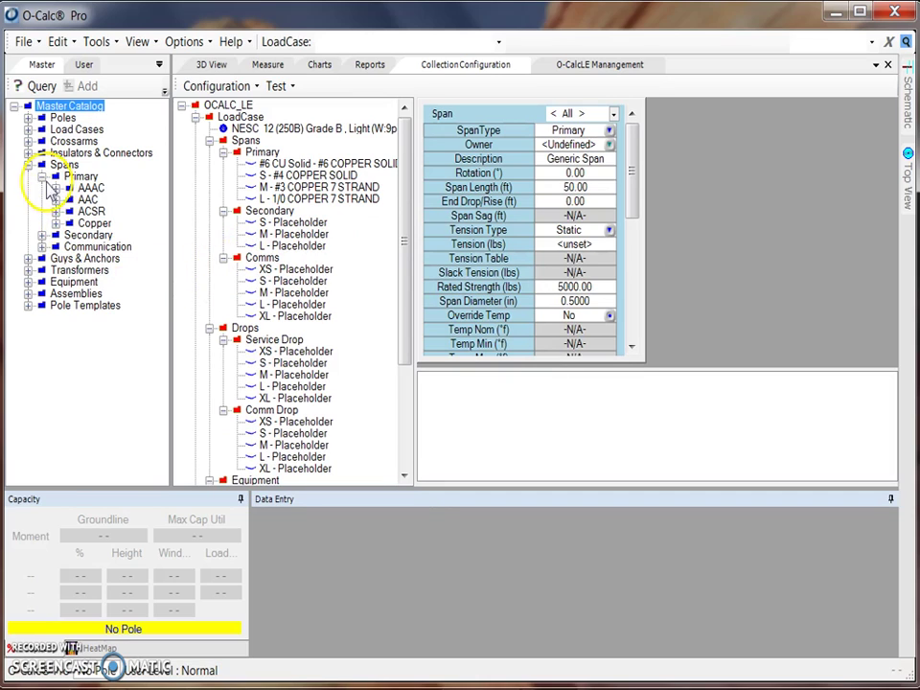
- Replace the Secondary S placeholder with DUPLEX 6 AWG from the catalog's Secondary conductors
{"action": "left_click", "coordinate": [42, 176]}
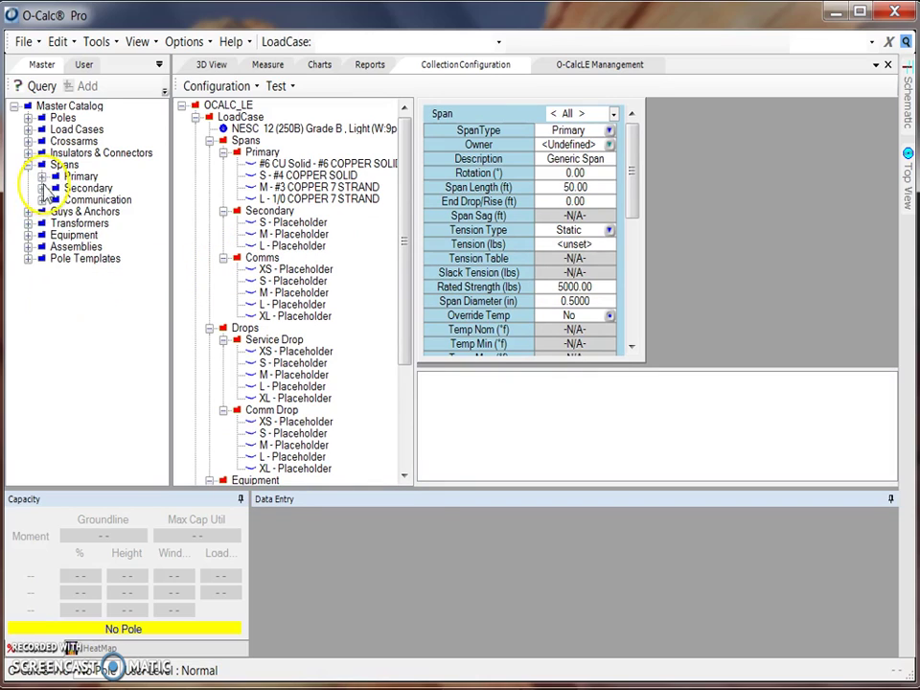
{"action": "left_click", "coordinate": [42, 188]}
{"action": "left_click", "coordinate": [56, 199]}
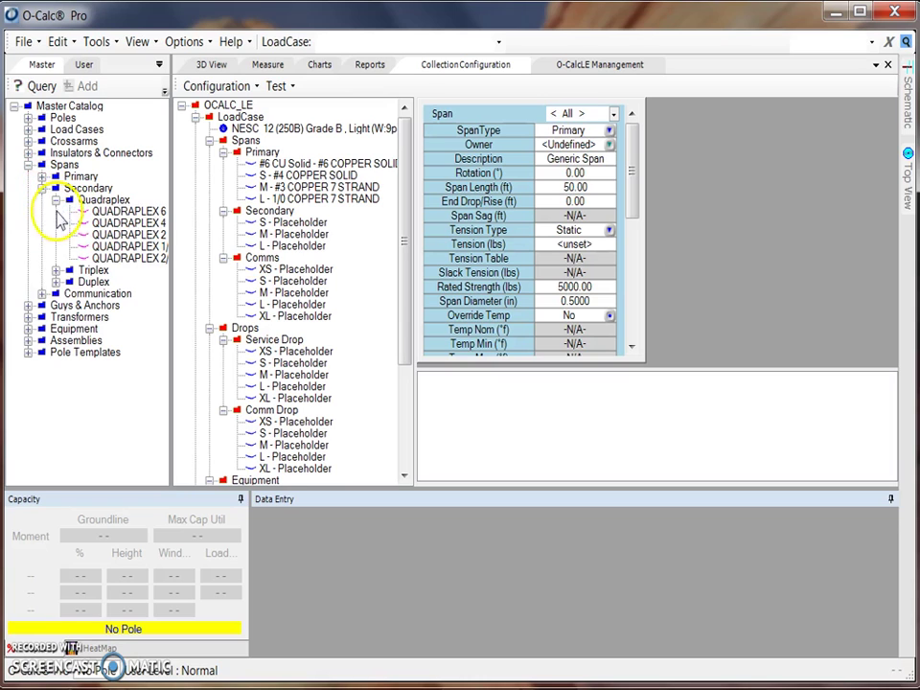
{"action": "left_click", "coordinate": [56, 270]}
{"action": "left_click", "coordinate": [56, 341]}
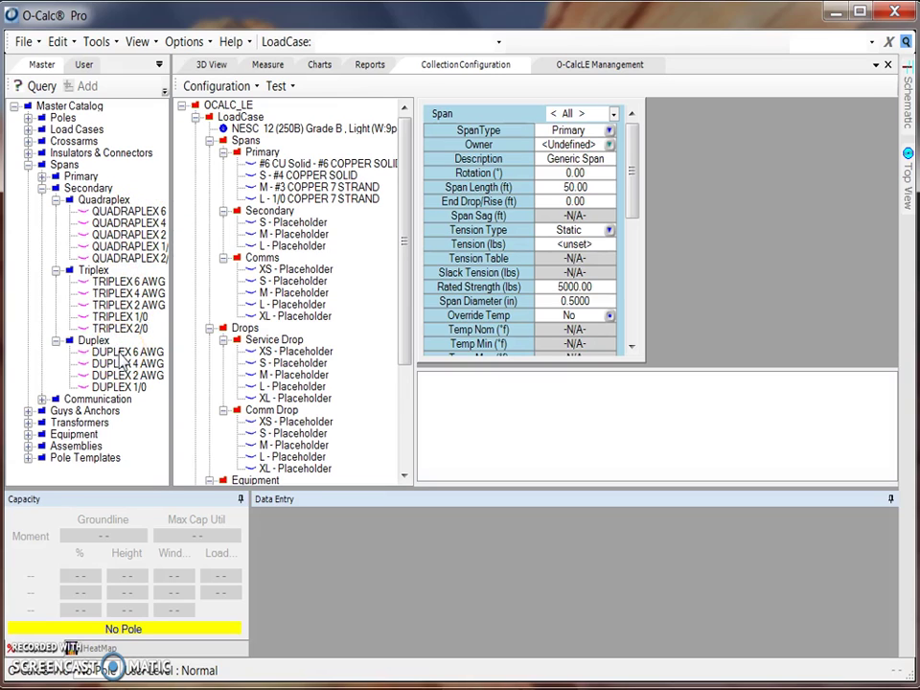
{"action": "left_click_drag", "start_coordinate": [121, 362], "coordinate": [297, 235]}
{"action": "left_click", "coordinate": [325, 235]}
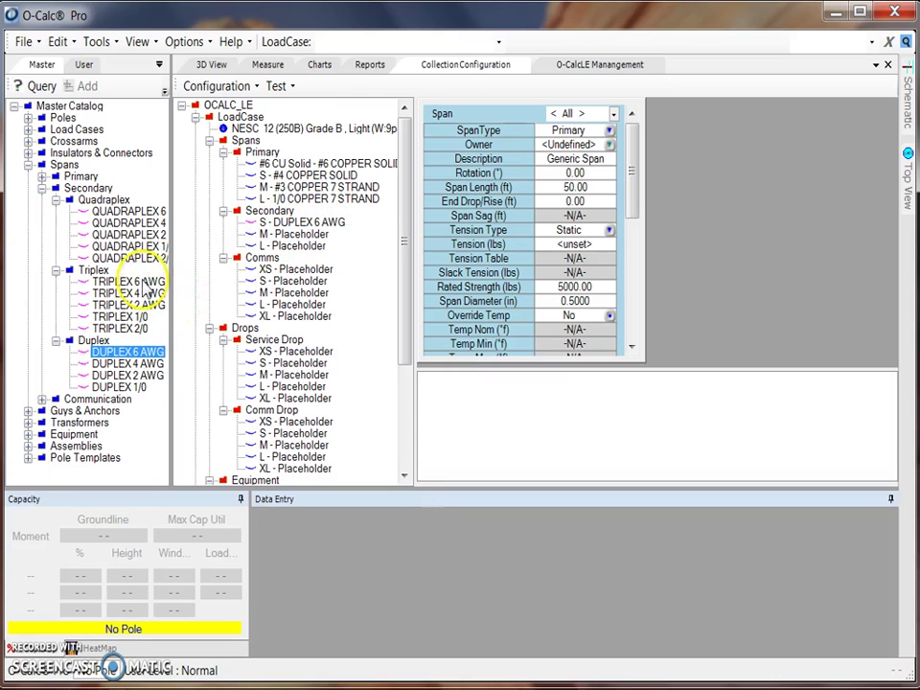
- Put TRIPLEX 6 AWG in Secondary M and QUADRAPLEX 6 AWG in Secondary L
{"action": "left_click", "coordinate": [127, 282]}
{"action": "left_click_drag", "start_coordinate": [134, 292], "coordinate": [290, 236]}
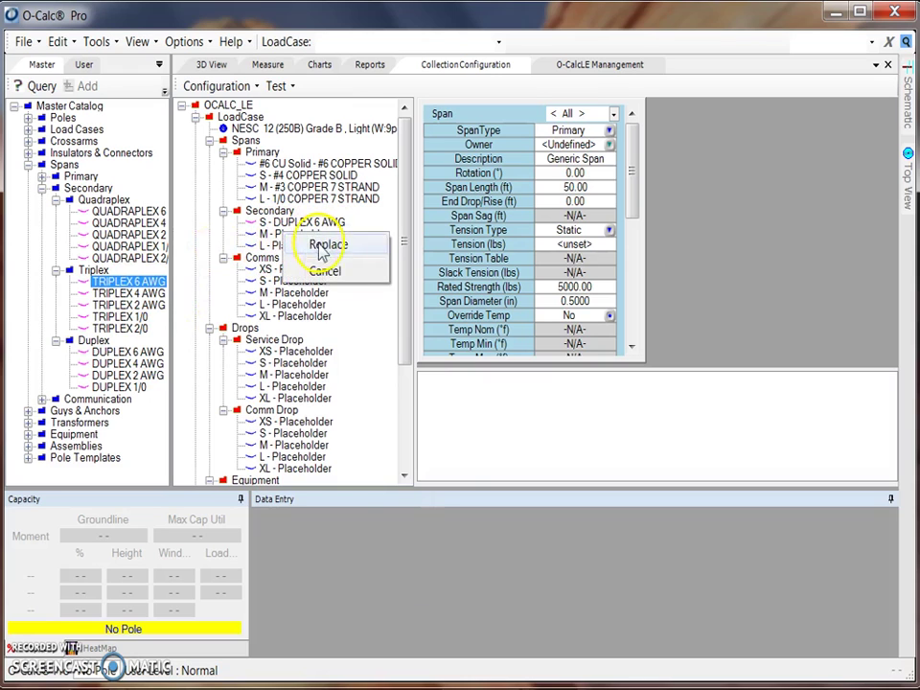
{"action": "left_click", "coordinate": [323, 242]}
{"action": "left_click_drag", "start_coordinate": [130, 212], "coordinate": [285, 251]}
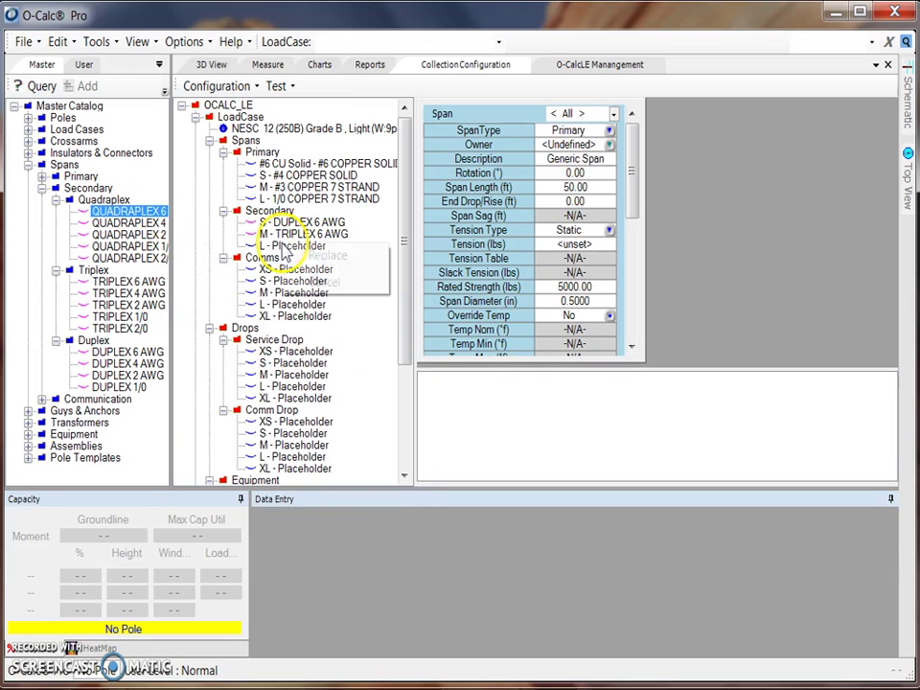
{"action": "left_click", "coordinate": [337, 283]}
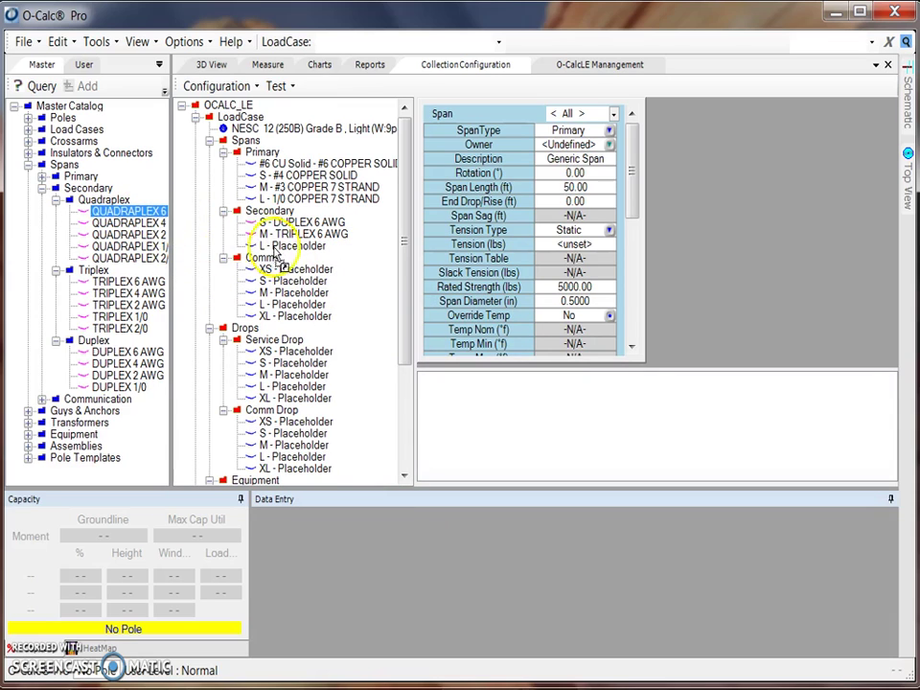
{"action": "left_click_drag", "start_coordinate": [293, 251], "coordinate": [293, 251]}
{"action": "left_click", "coordinate": [329, 257]}
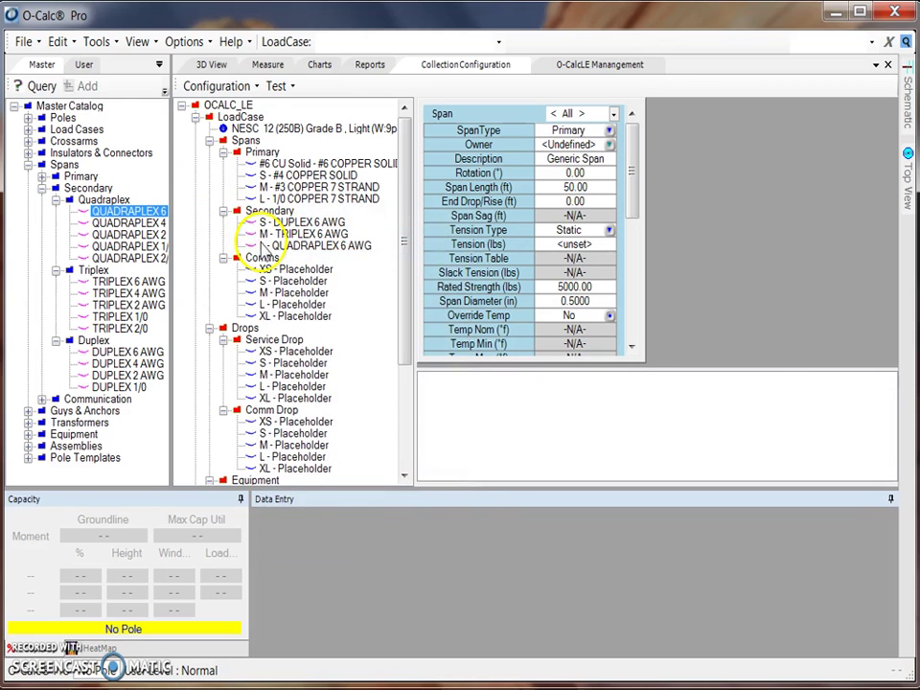
{"action": "left_click", "coordinate": [278, 211]}
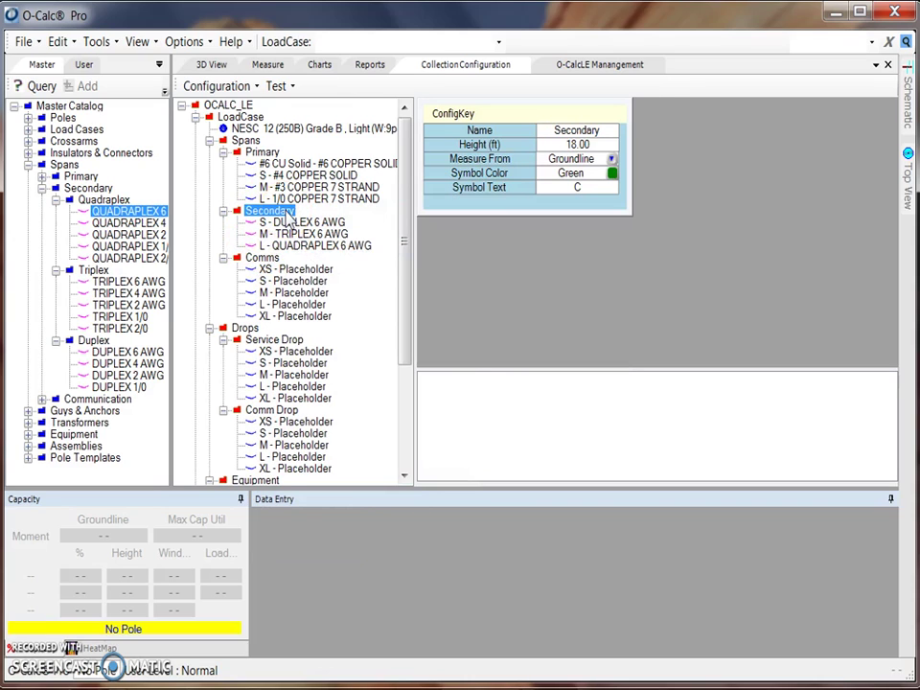
- Give the Secondary folder a magenta (#FFFF0080) symbol colour and symbol text S
{"action": "left_click", "coordinate": [612, 175]}
{"action": "left_click", "coordinate": [320, 269]}
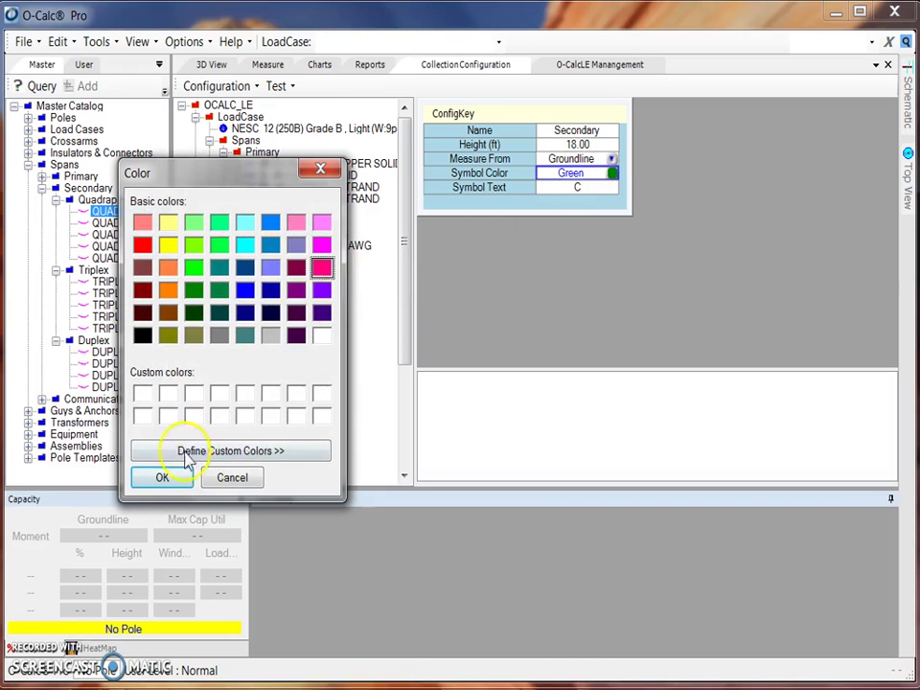
{"action": "left_click", "coordinate": [164, 472]}
{"action": "left_click", "coordinate": [601, 188]}
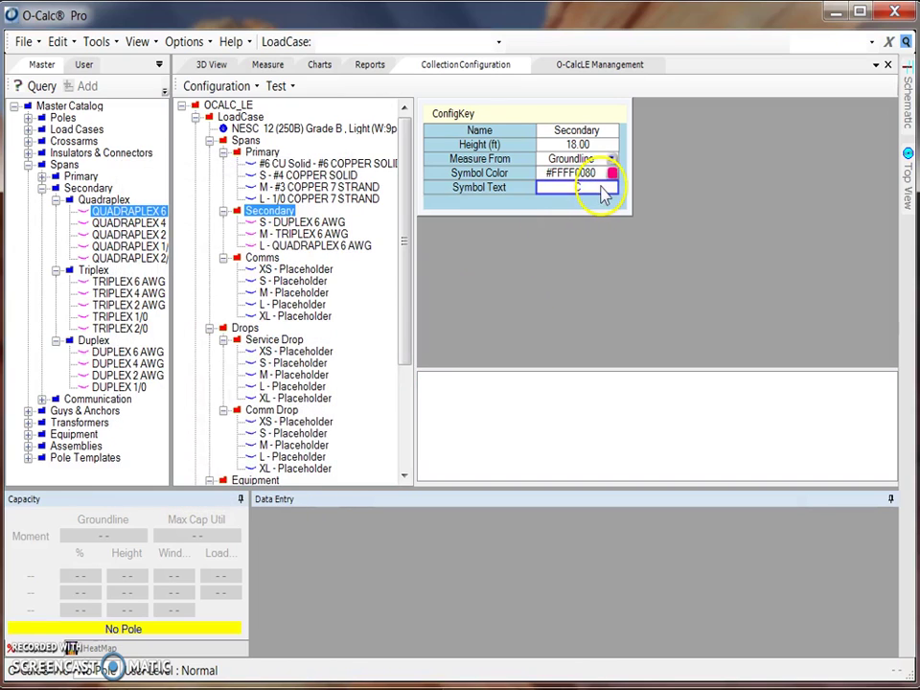
{"action": "type", "text": "S"}
{"action": "left_click", "coordinate": [621, 209]}
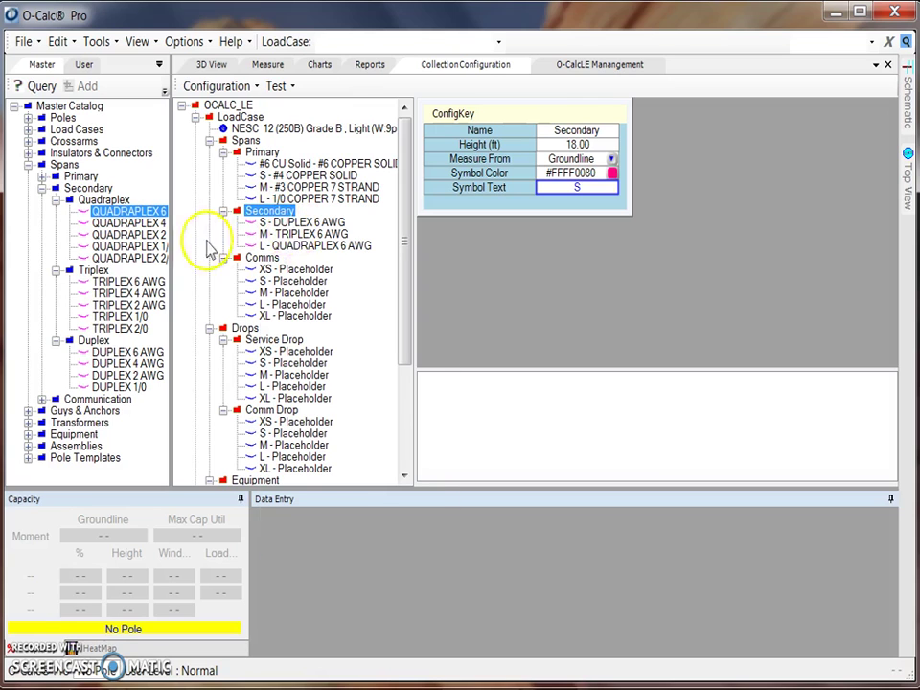
{"action": "mouse_move", "coordinate": [72, 206]}
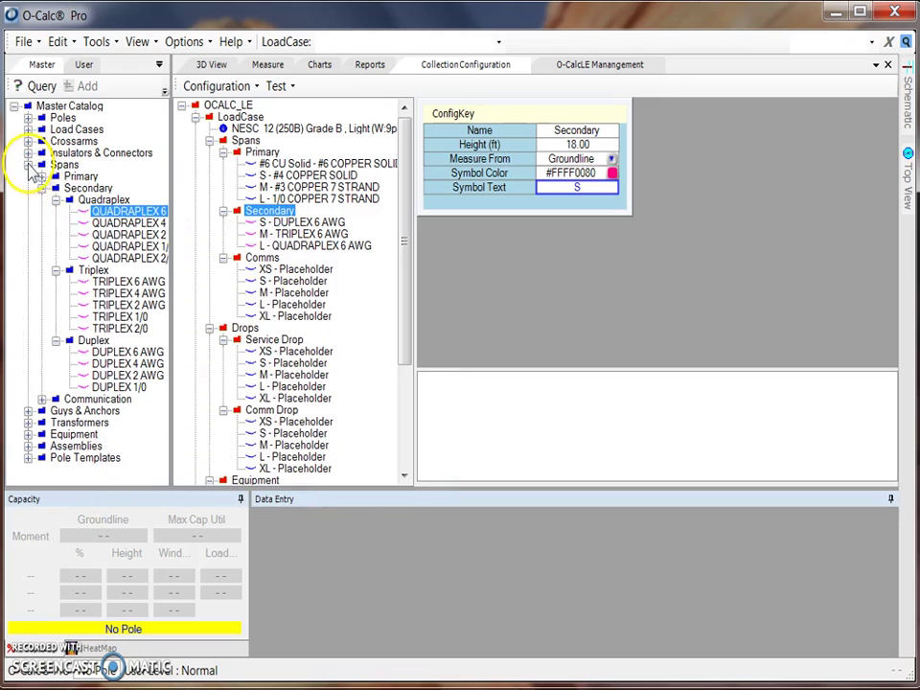
- Copy the Spool group (2.5", 3", 4", 5.5") from Insulators & Connectors into the Secondary folder
{"action": "left_click", "coordinate": [29, 166]}
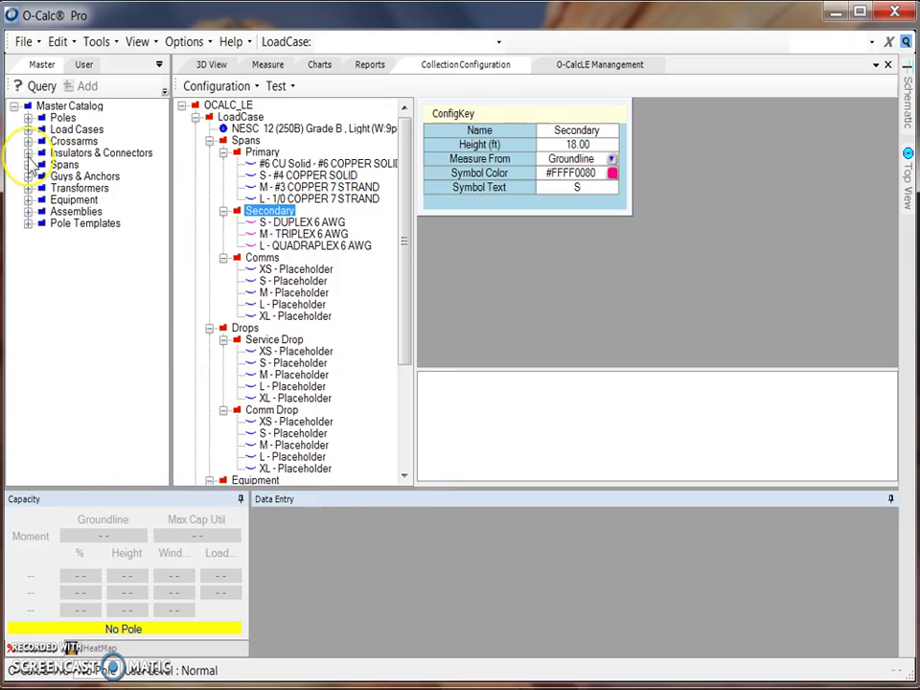
{"action": "left_click", "coordinate": [28, 154]}
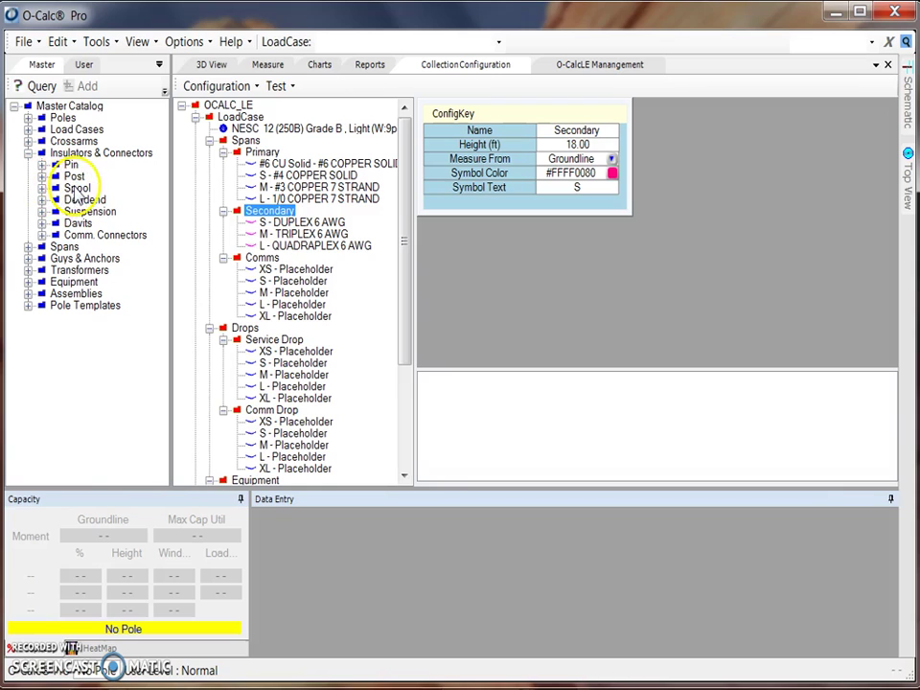
{"action": "left_click_drag", "start_coordinate": [79, 192], "coordinate": [273, 220]}
{"action": "left_click", "coordinate": [304, 222]}
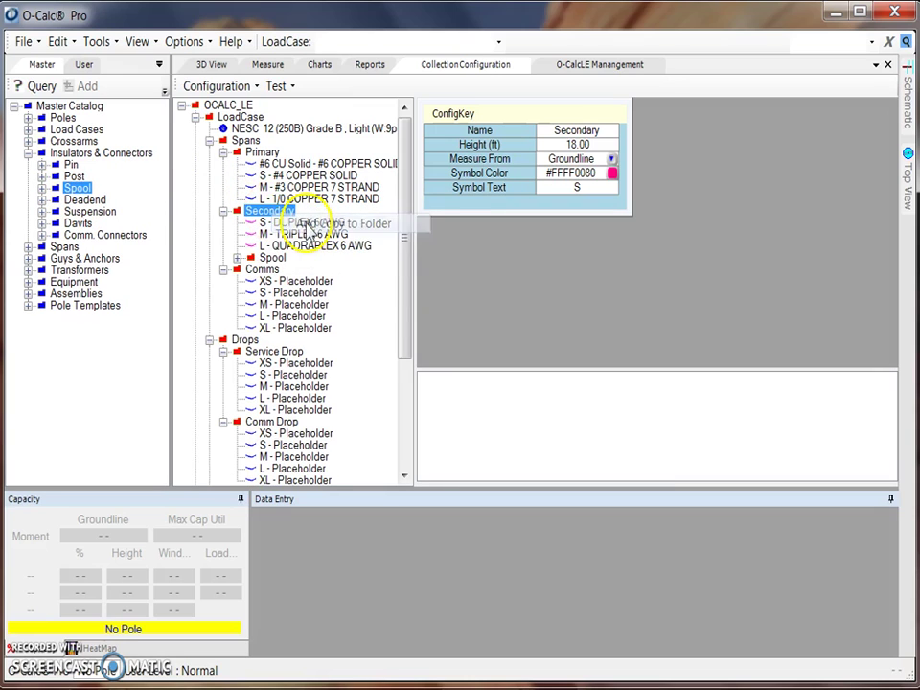
{"action": "left_click", "coordinate": [238, 259]}
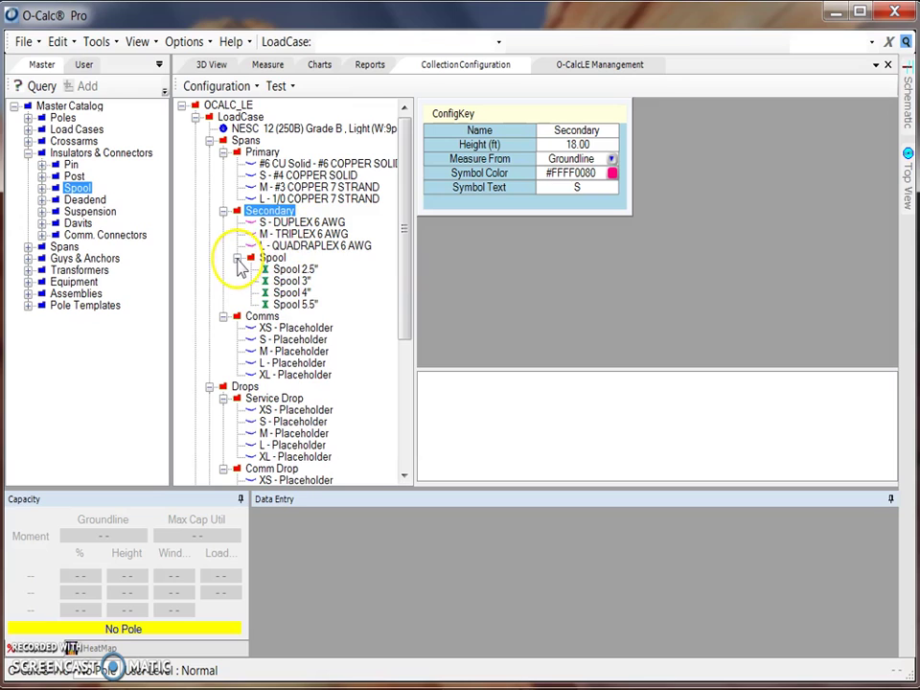
{"action": "left_click", "coordinate": [238, 259]}
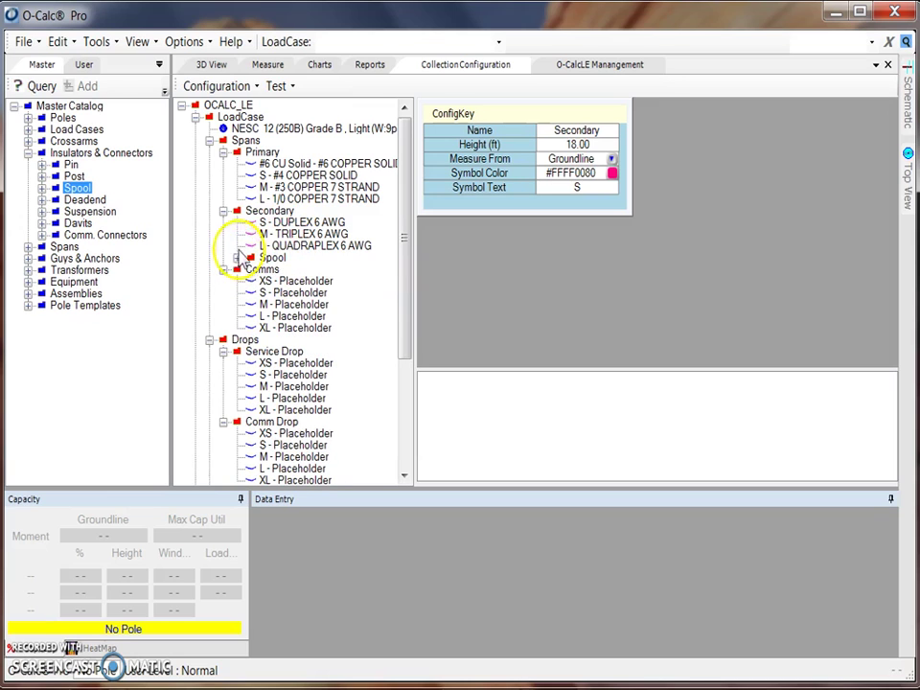
- Create a new empty subfolder named Insulators inside the Primary span folder
{"action": "left_click", "coordinate": [268, 155]}
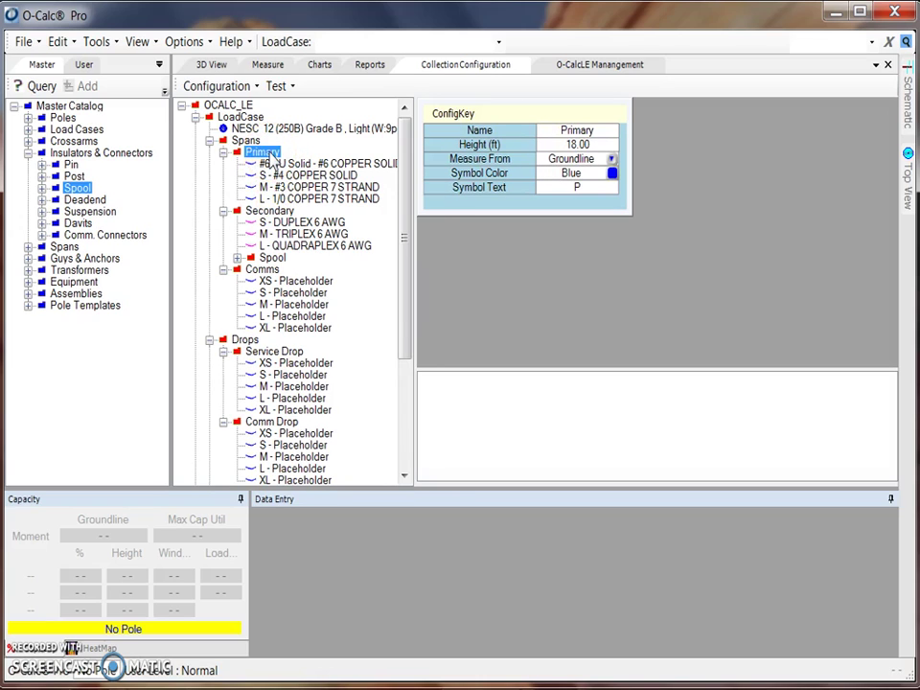
{"action": "right_click", "coordinate": [272, 159]}
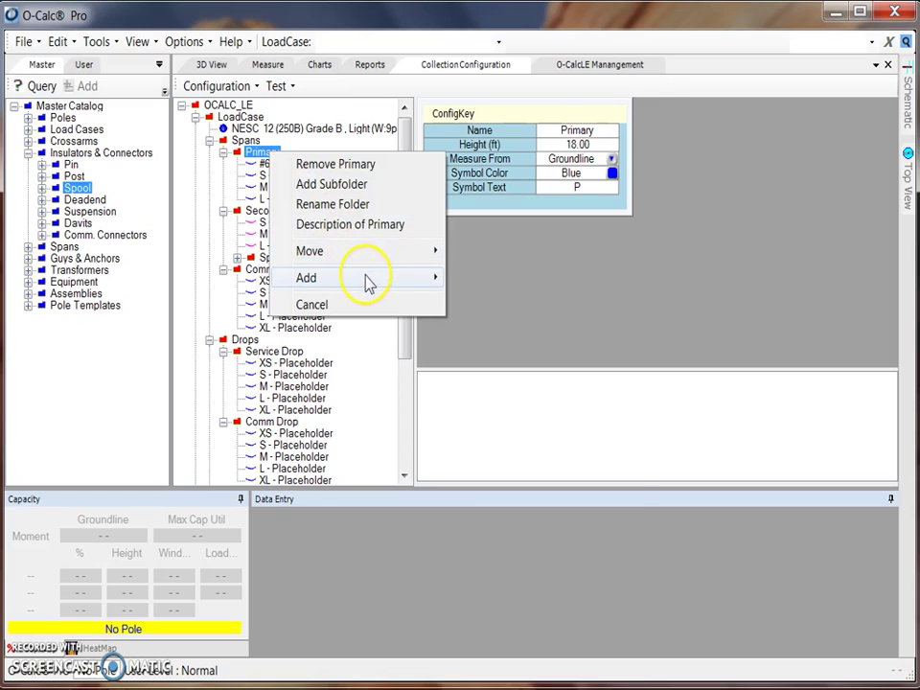
{"action": "mouse_move", "coordinate": [365, 279]}
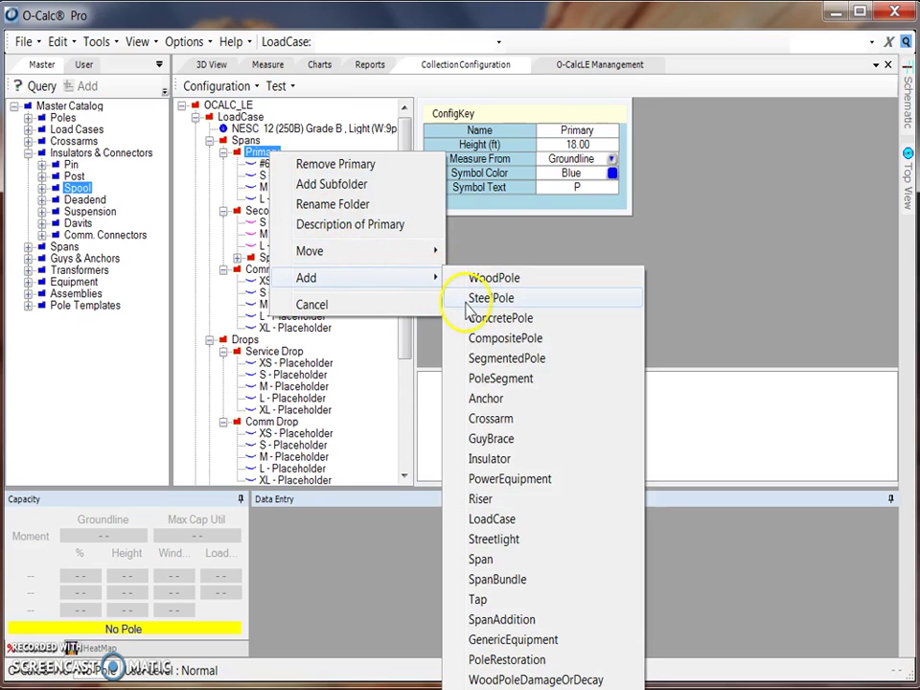
{"action": "left_click", "coordinate": [362, 185]}
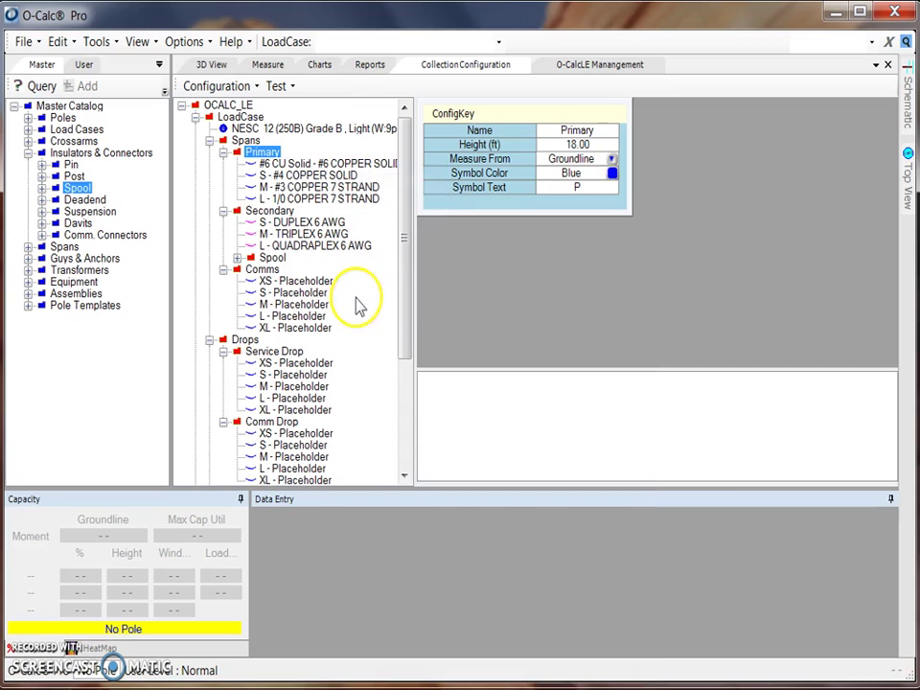
{"action": "type", "text": "Insulators"}
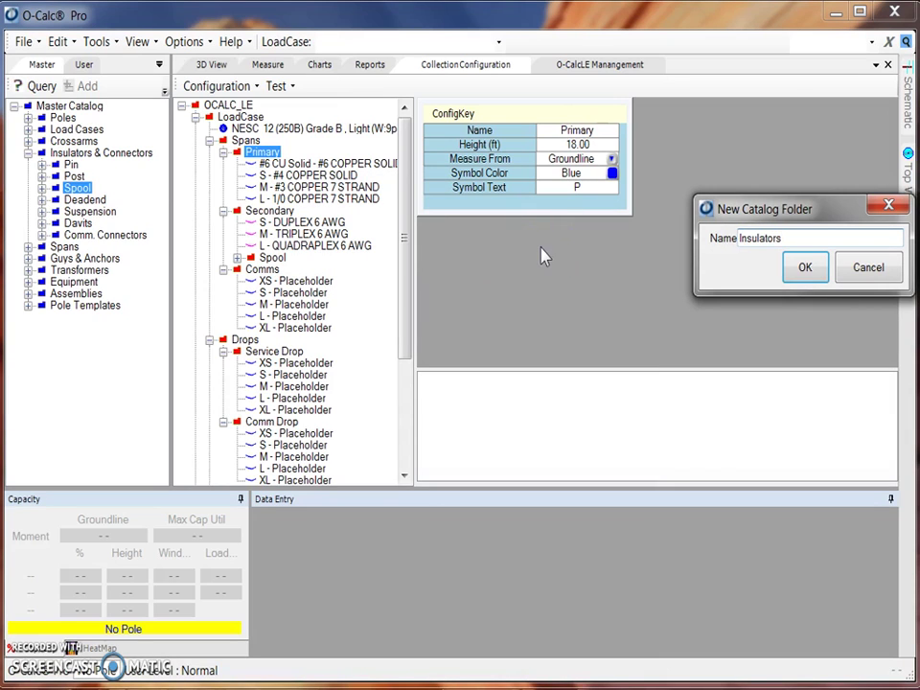
{"action": "left_click", "coordinate": [803, 267]}
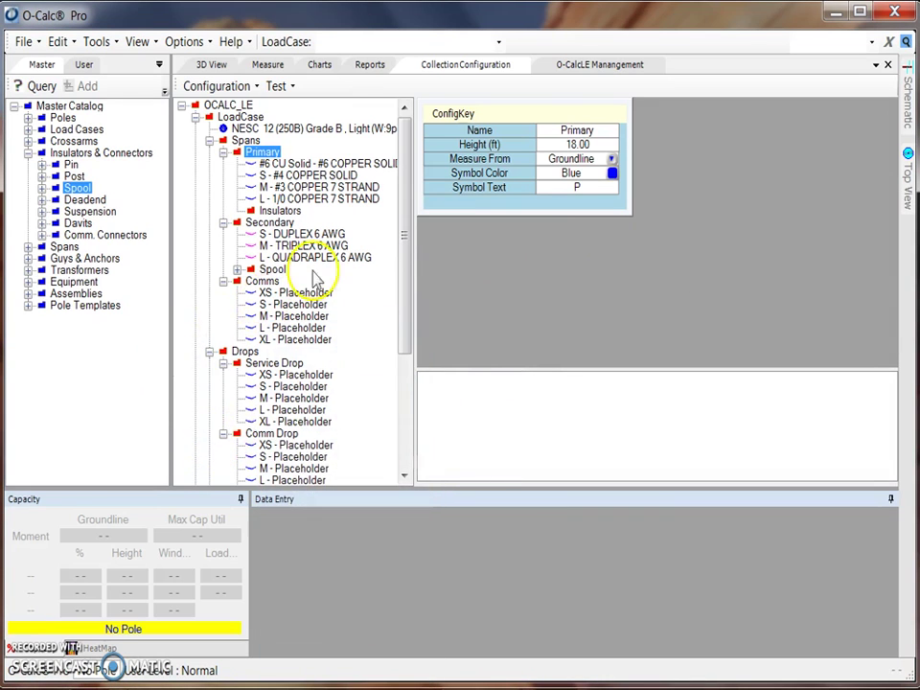
- Add Pin 7.5", Post 11.5" and Deadend 12.75 insulators to Primary's Insulators folder
{"action": "left_click", "coordinate": [41, 165]}
{"action": "left_click", "coordinate": [101, 177]}
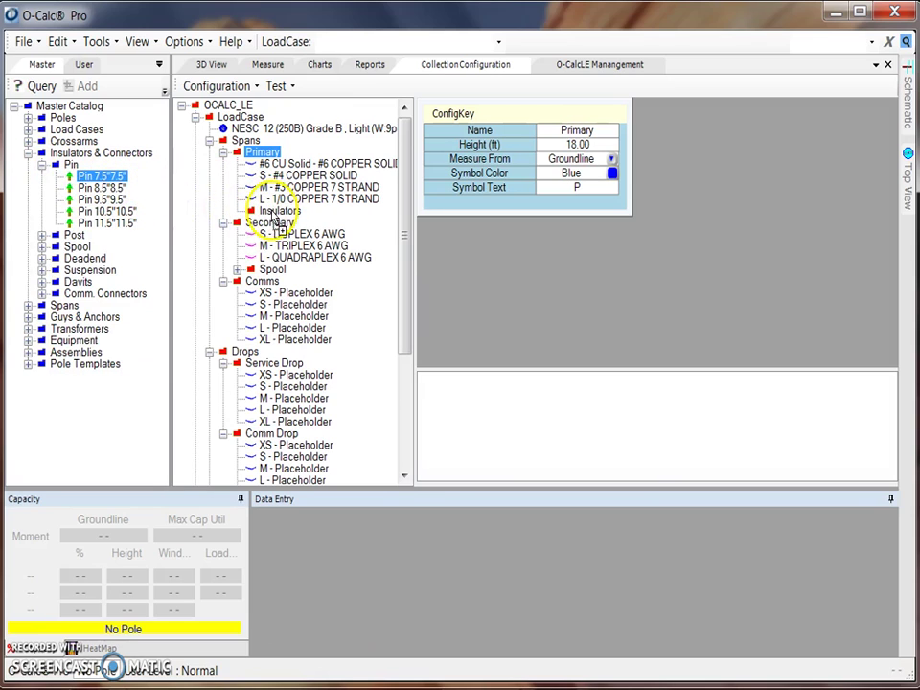
{"action": "right_click", "coordinate": [275, 210]}
{"action": "left_click", "coordinate": [322, 219]}
{"action": "left_click", "coordinate": [41, 235]}
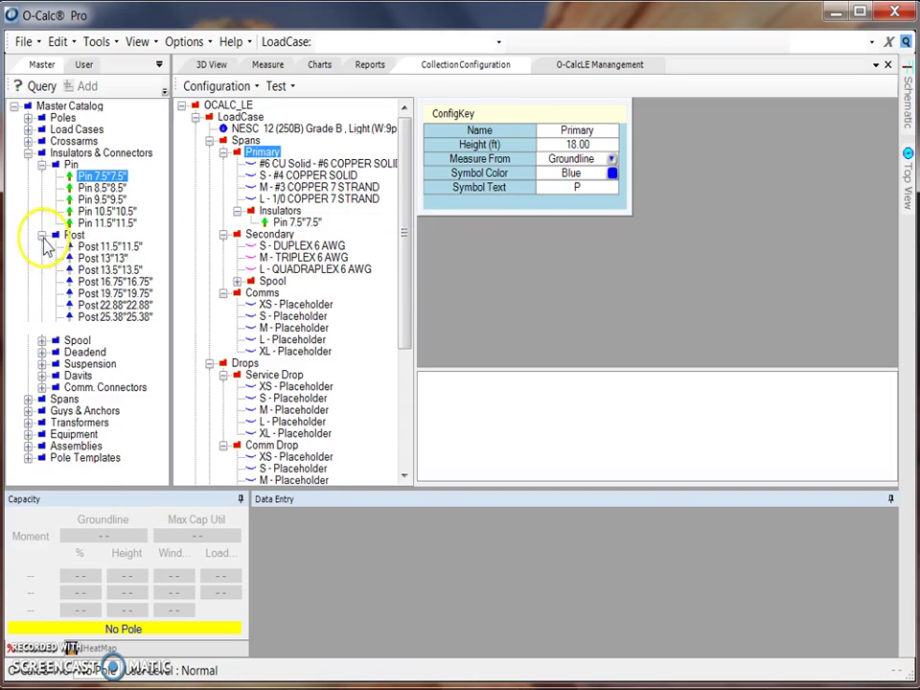
{"action": "left_click_drag", "start_coordinate": [107, 246], "coordinate": [297, 218]}
{"action": "left_click", "coordinate": [316, 222]}
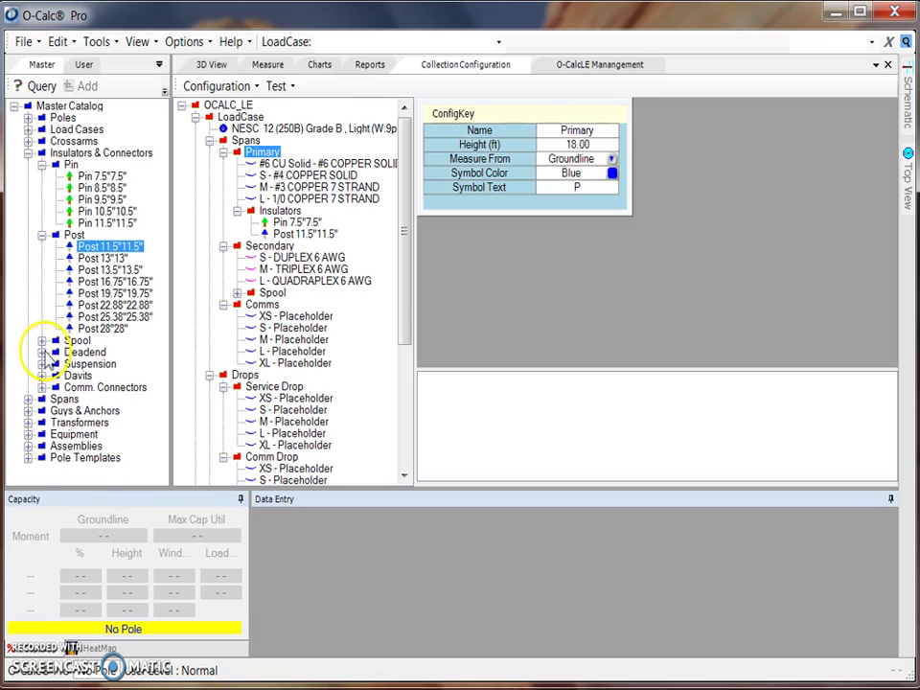
{"action": "left_click", "coordinate": [41, 352]}
{"action": "left_click_drag", "start_coordinate": [107, 364], "coordinate": [282, 226]}
{"action": "left_click", "coordinate": [318, 222]}
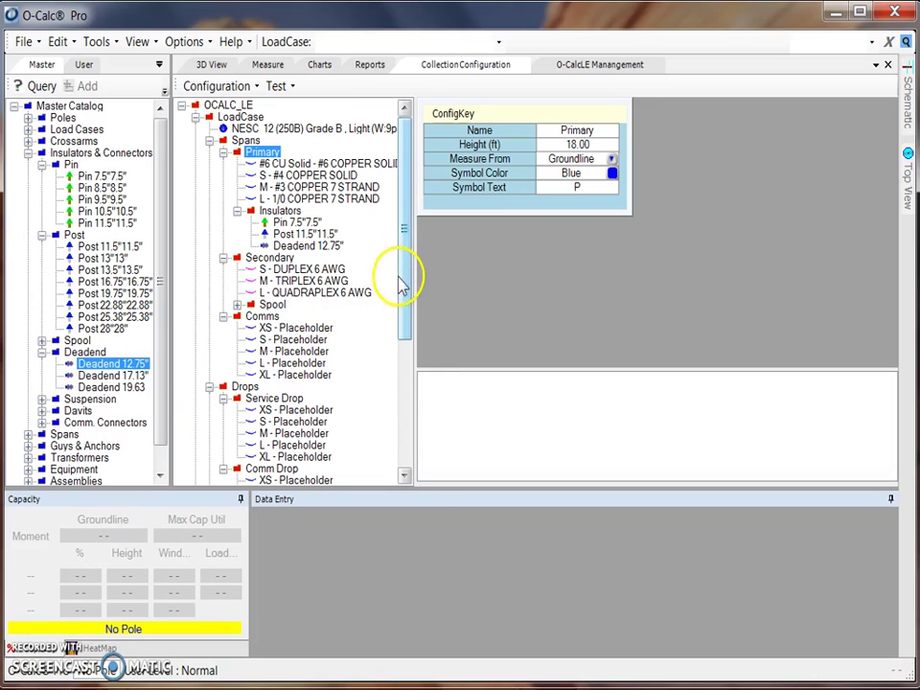
{"action": "scroll", "coordinate": [402, 316], "scroll_direction": "down", "scroll_amount": 5}
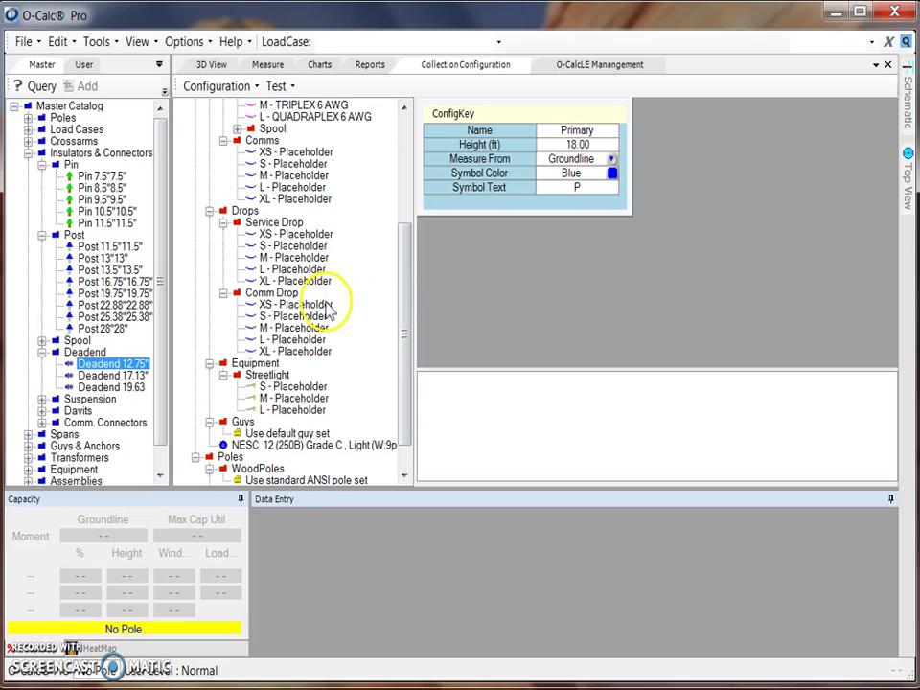
- Replace the Streetlight S placeholder with the Streetlight 3 ft. Arm from the Equipment catalog
{"action": "scroll", "coordinate": [403, 297], "scroll_direction": "down", "scroll_amount": 1}
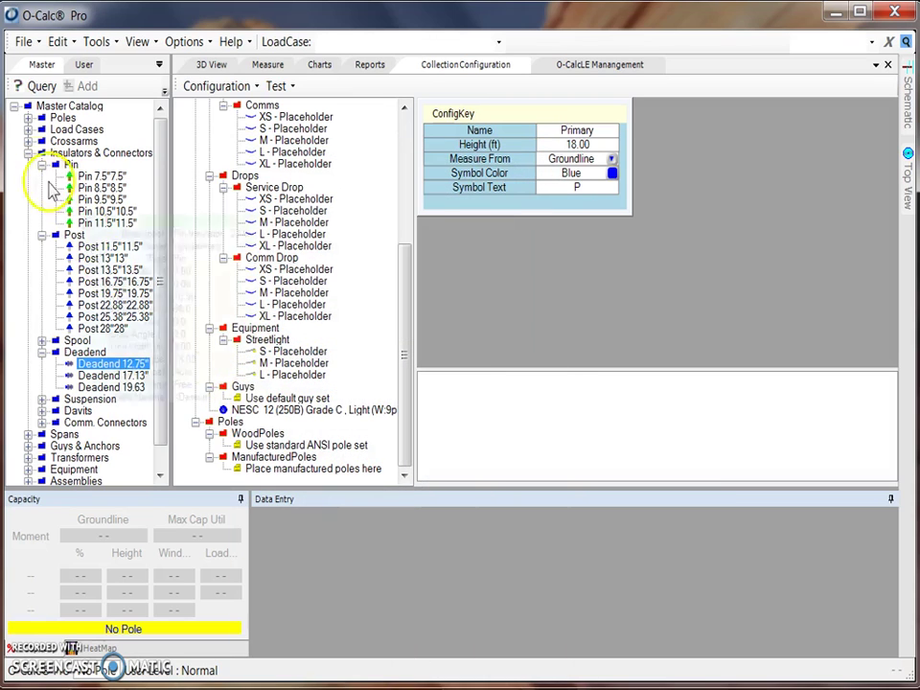
{"action": "left_click", "coordinate": [28, 152]}
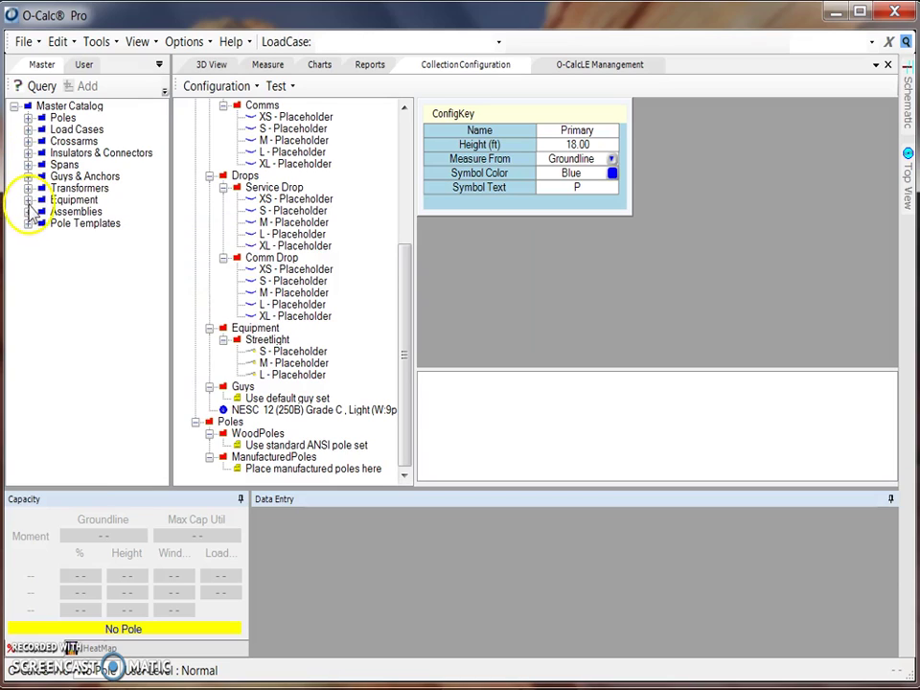
{"action": "left_click", "coordinate": [28, 199]}
{"action": "left_click", "coordinate": [41, 212]}
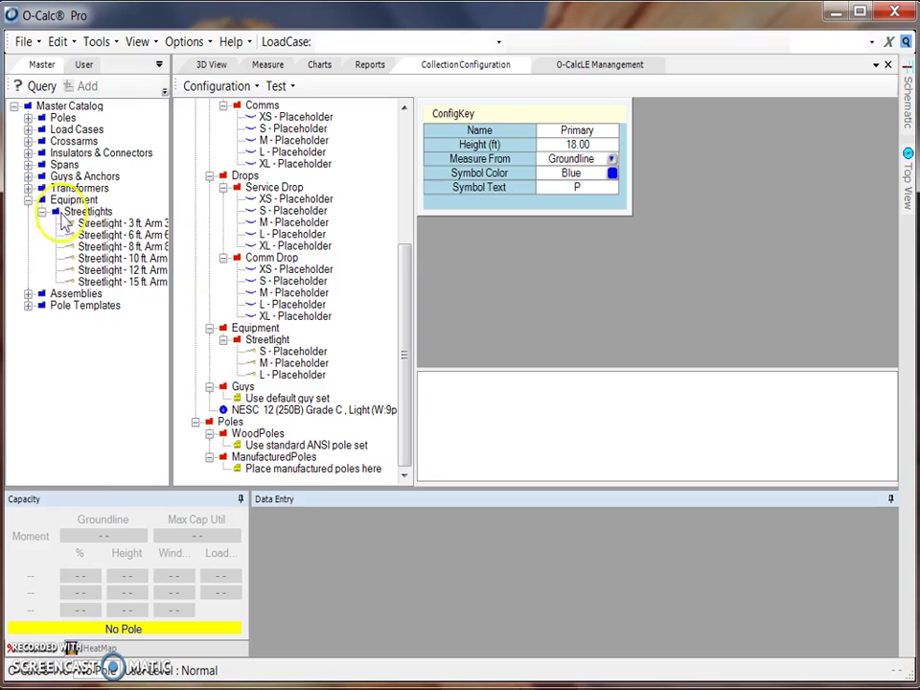
{"action": "left_click_drag", "start_coordinate": [113, 230], "coordinate": [287, 362]}
{"action": "left_click", "coordinate": [336, 364]}
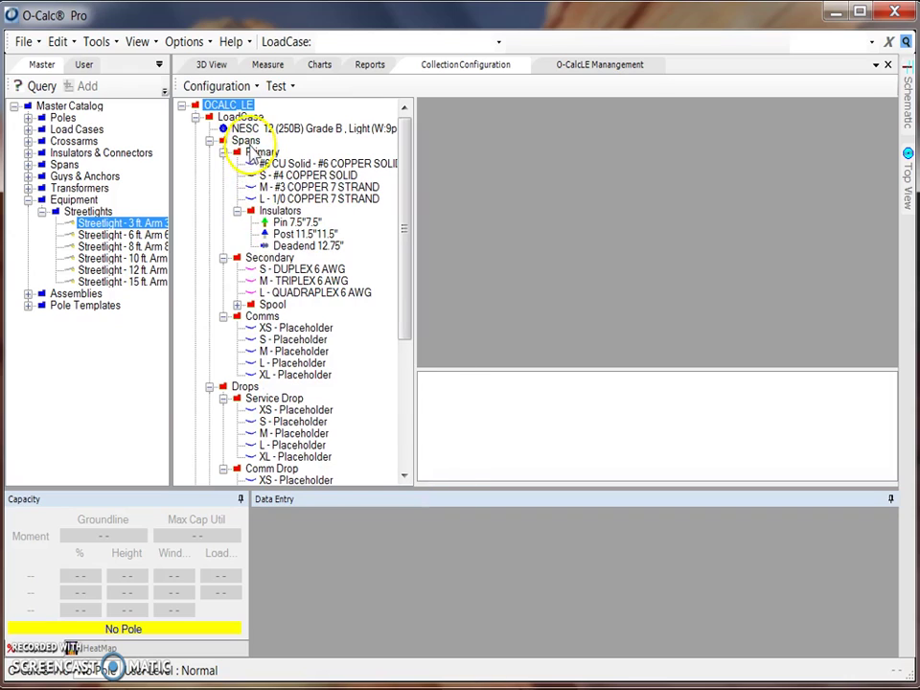
- Sort the Spans folder so it follows Drops, Equipment and Guys in the tree
{"action": "left_click", "coordinate": [247, 142]}
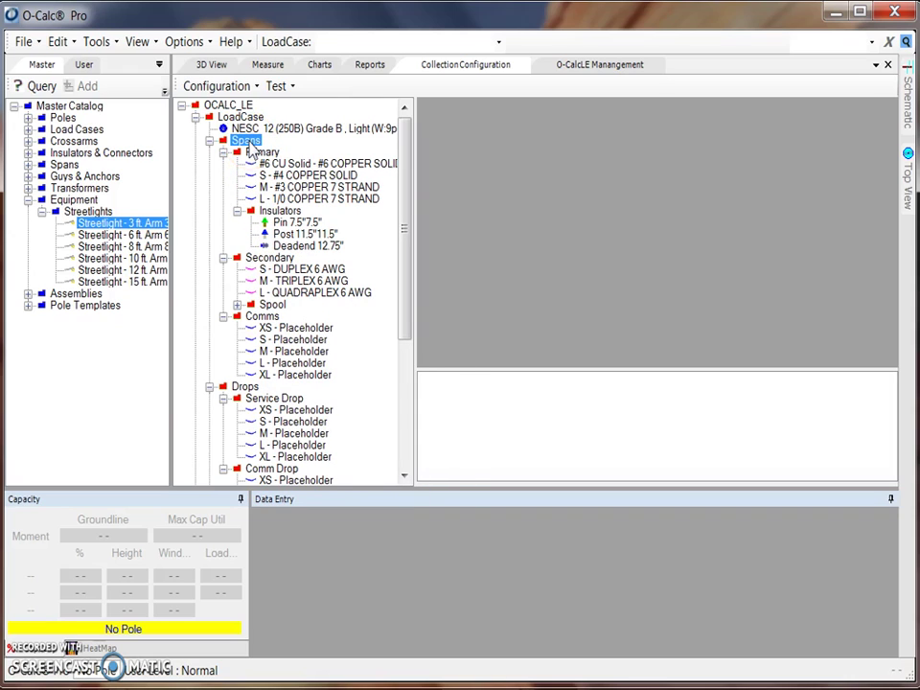
{"action": "right_click", "coordinate": [257, 146]}
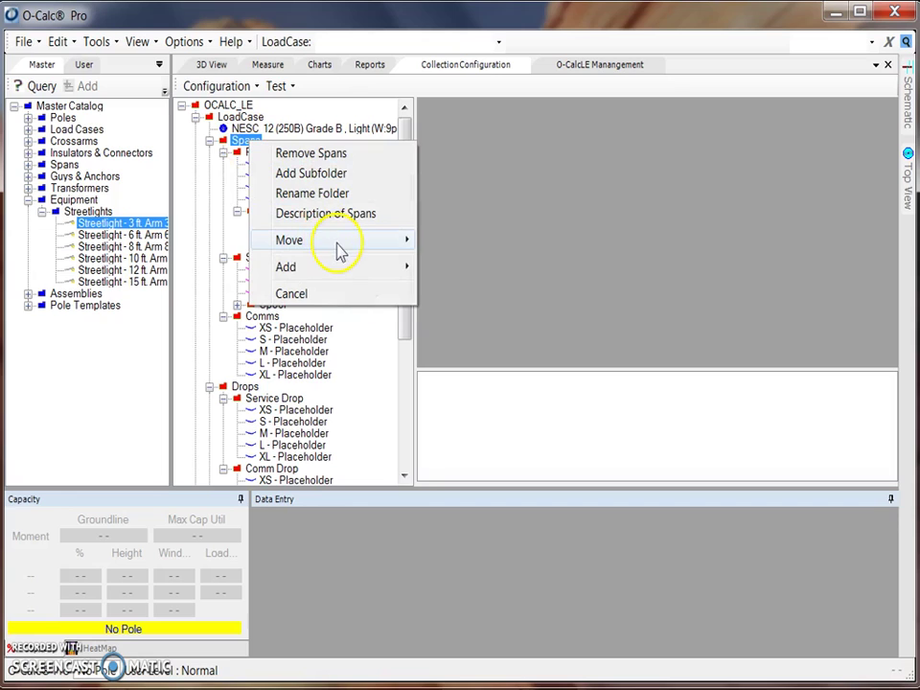
{"action": "mouse_move", "coordinate": [342, 252]}
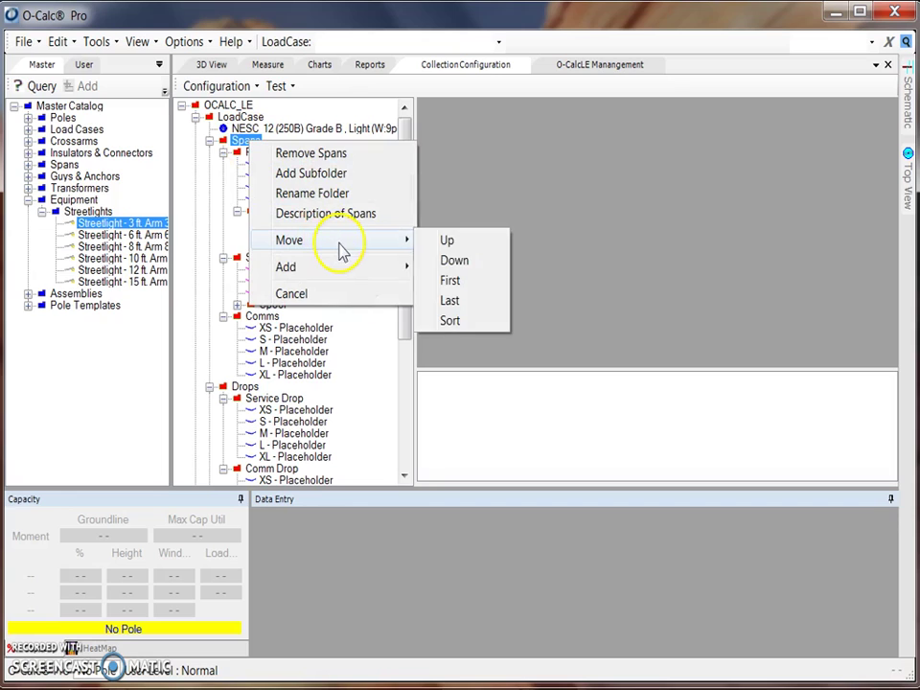
{"action": "left_click", "coordinate": [450, 321]}
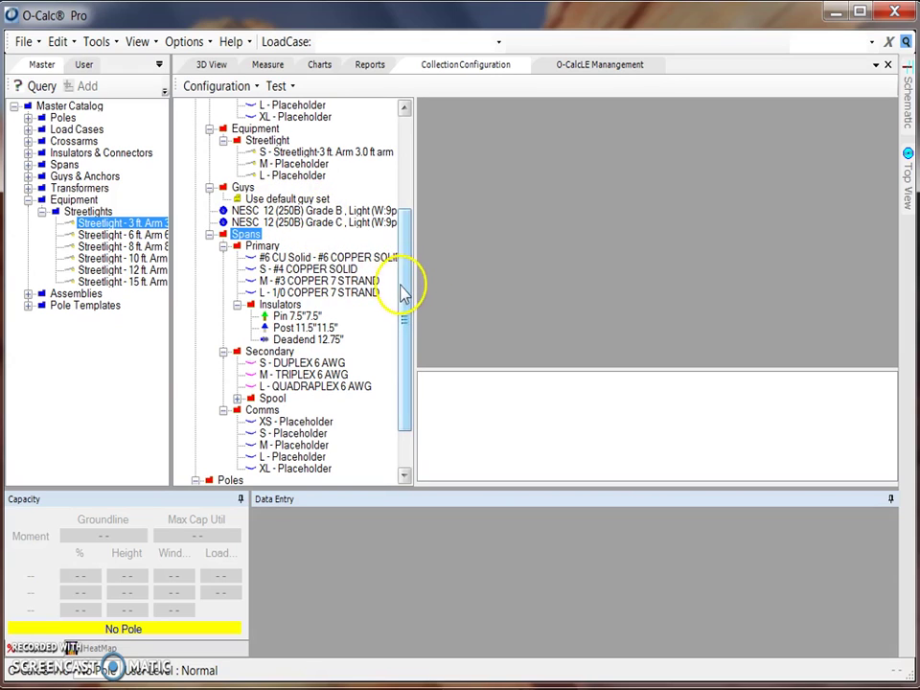
{"action": "left_click_drag", "start_coordinate": [406, 295], "coordinate": [417, 149]}
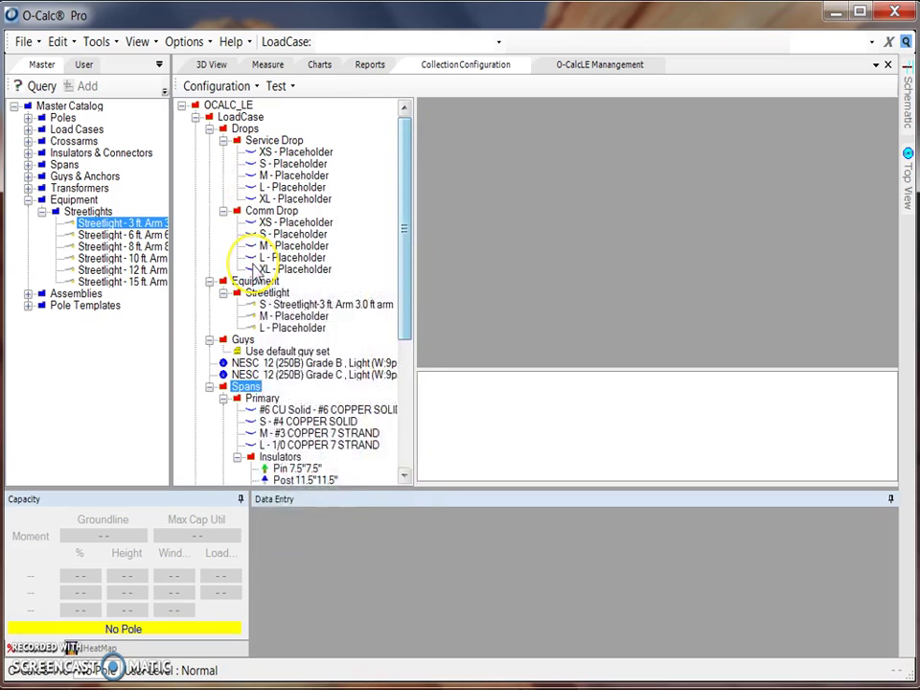
{"action": "mouse_move", "coordinate": [255, 271]}
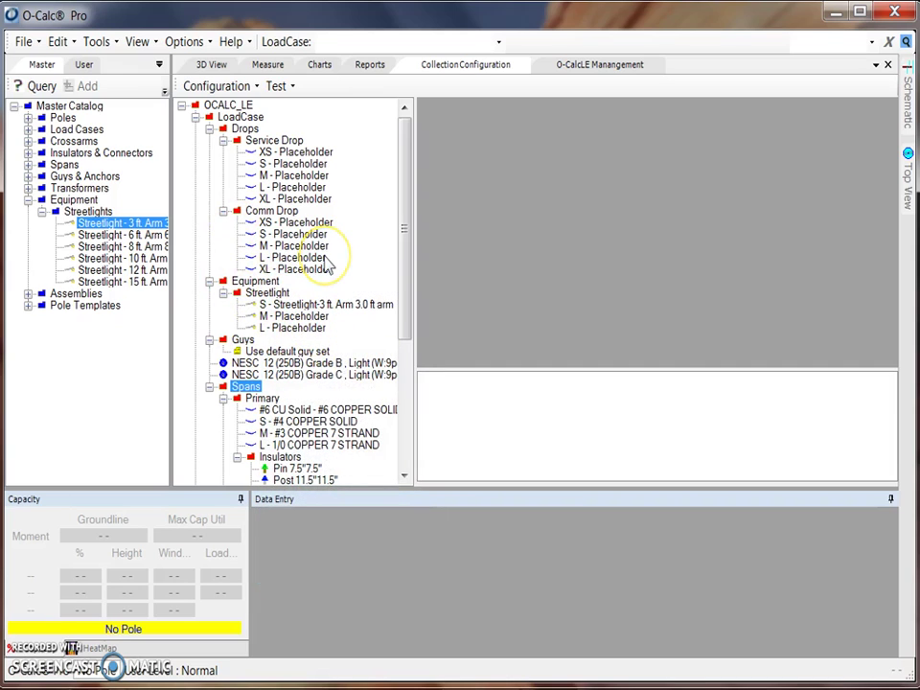
{"action": "left_click", "coordinate": [215, 444]}
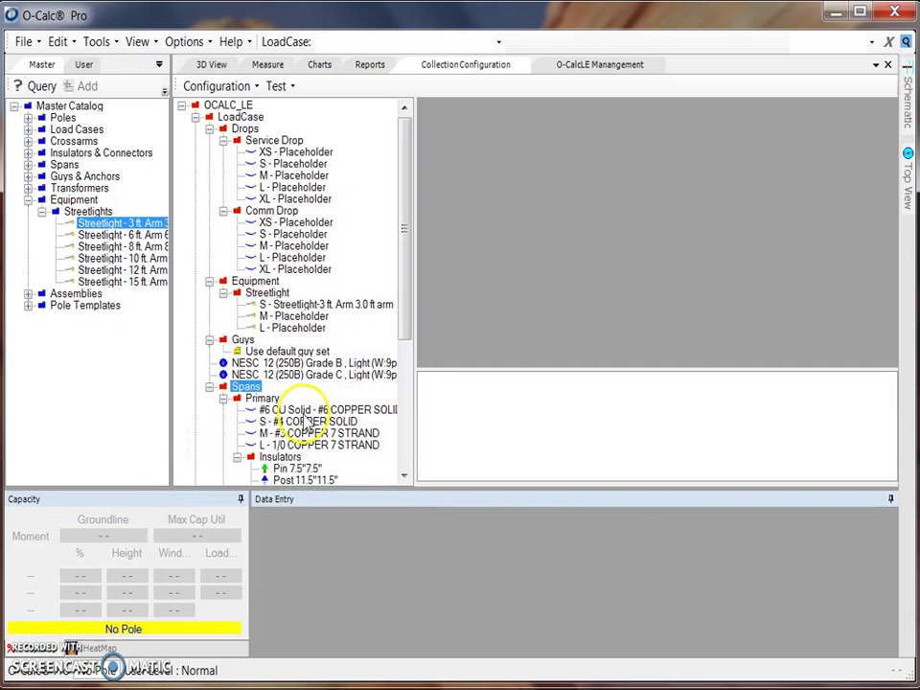
- Save the configuration as Demo.lccfg in the LE Stuff folder and dismiss the confirmation
{"action": "left_click", "coordinate": [237, 88]}
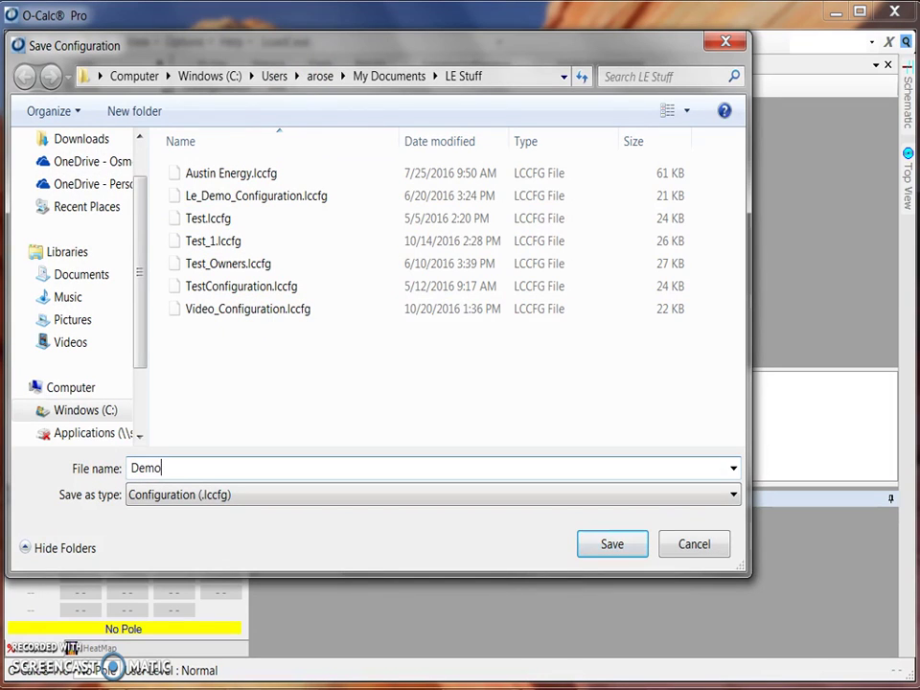
{"action": "key", "text": "Return"}
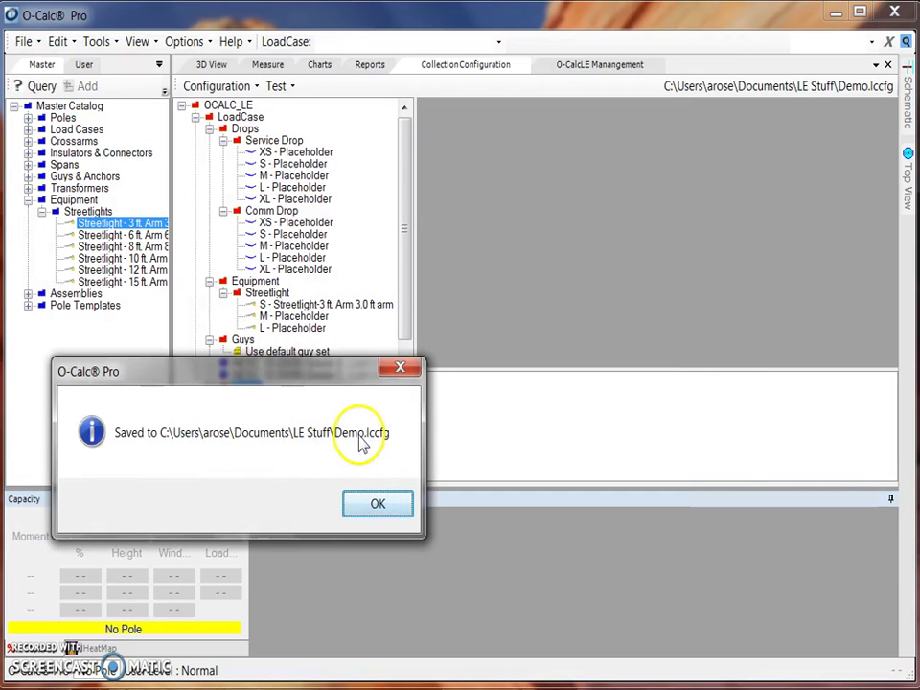
{"action": "left_click", "coordinate": [374, 506]}
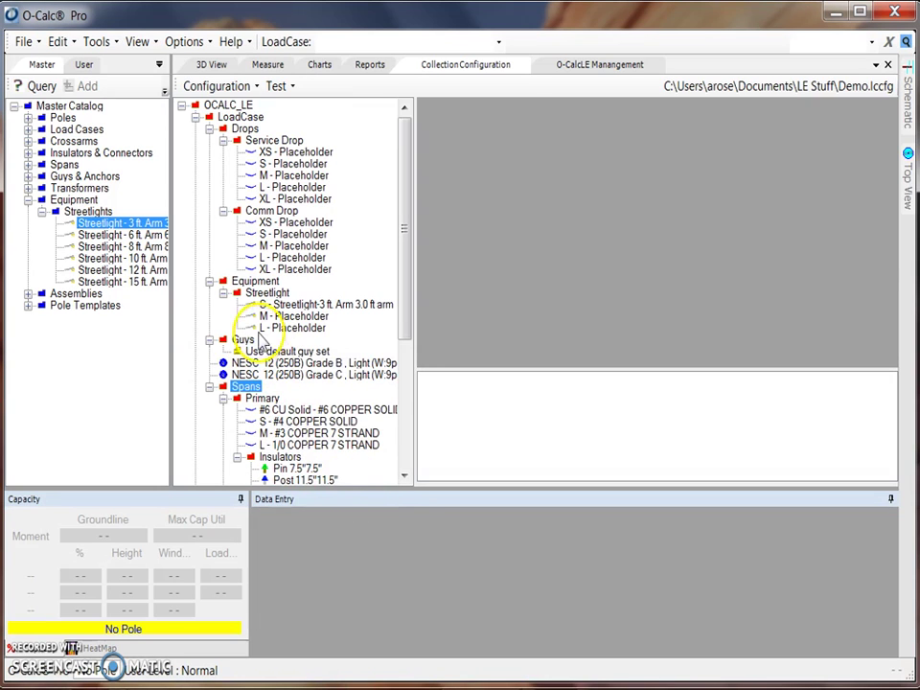
- Load Video_Configuration.lccfg and review its filled drops, streetlights and connectors
{"action": "left_click", "coordinate": [218, 87]}
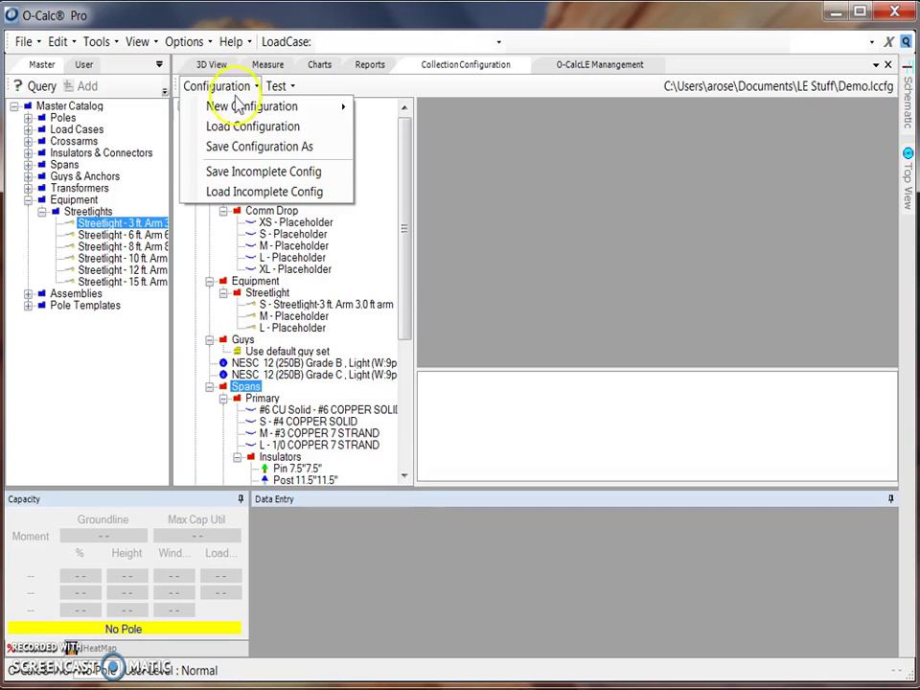
{"action": "left_click", "coordinate": [253, 128]}
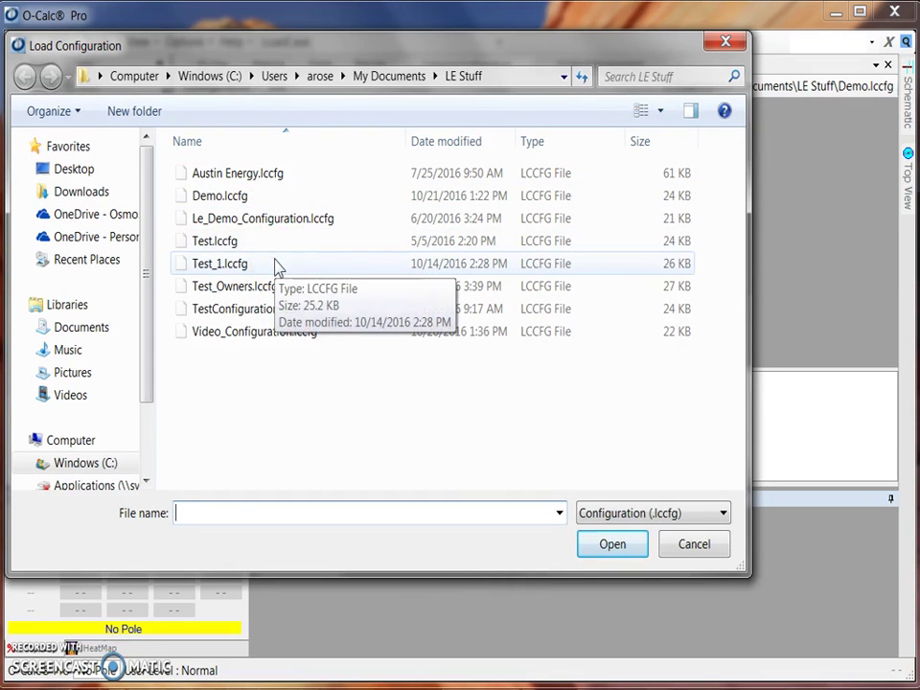
{"action": "left_click", "coordinate": [292, 333]}
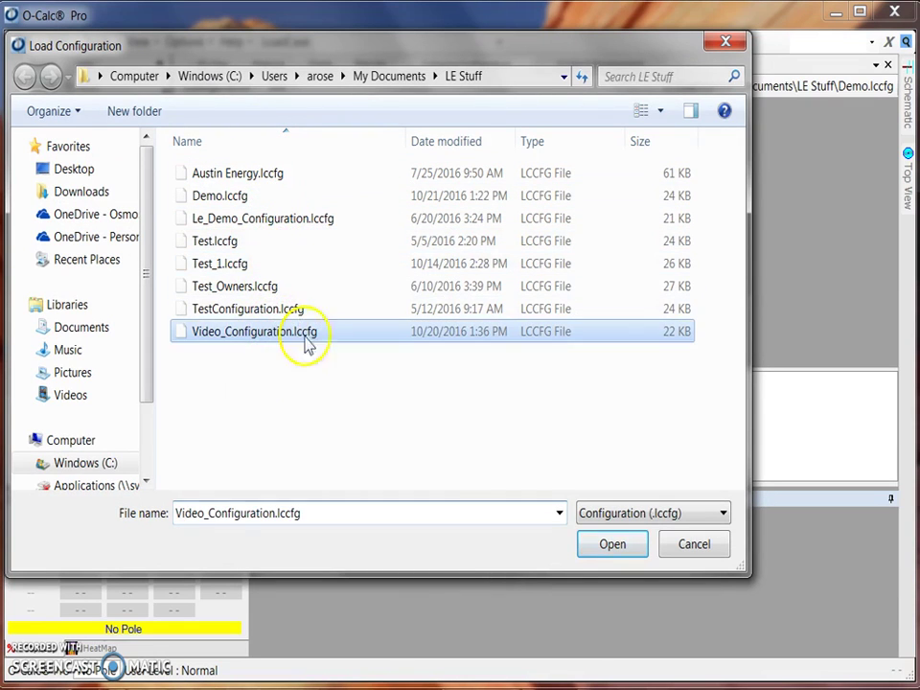
{"action": "left_click", "coordinate": [623, 546]}
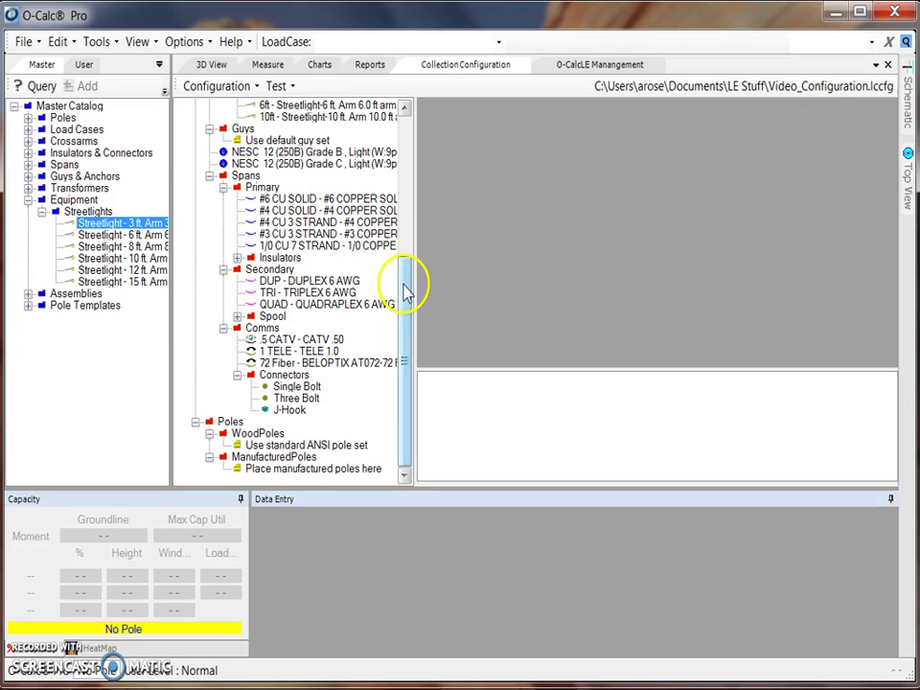
{"action": "left_click_drag", "start_coordinate": [404, 288], "coordinate": [431, 147]}
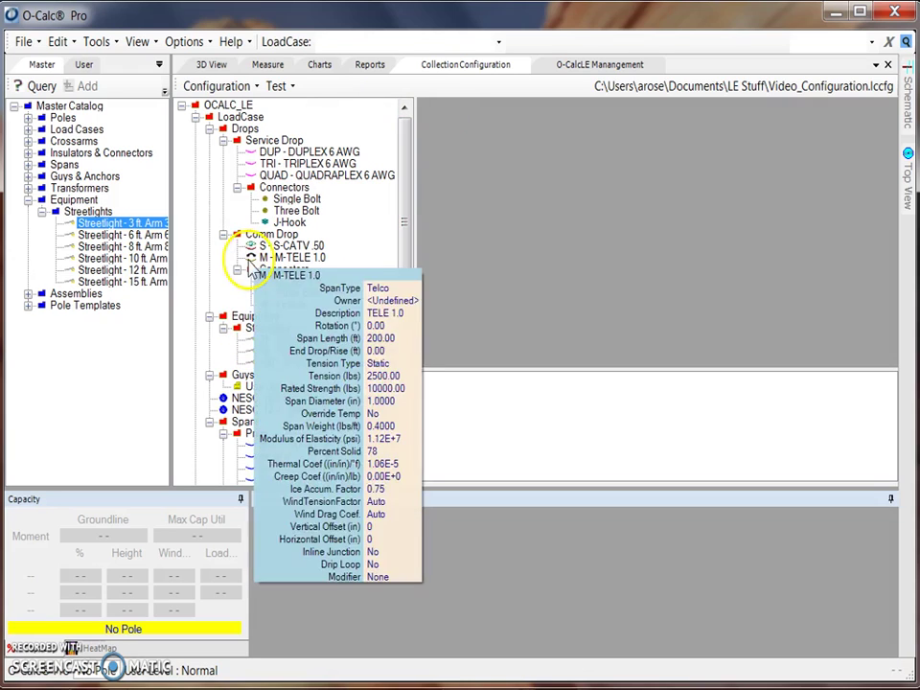
{"action": "left_click", "coordinate": [243, 395]}
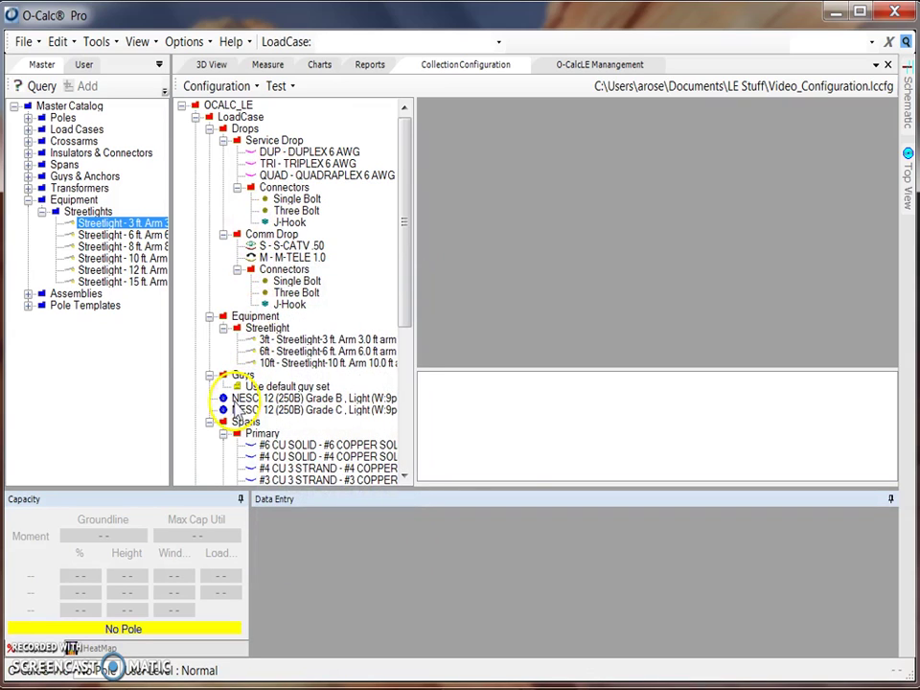
- Open the analysis editor and choose the NESC 12 Grade B Light load case
{"action": "left_click", "coordinate": [280, 86]}
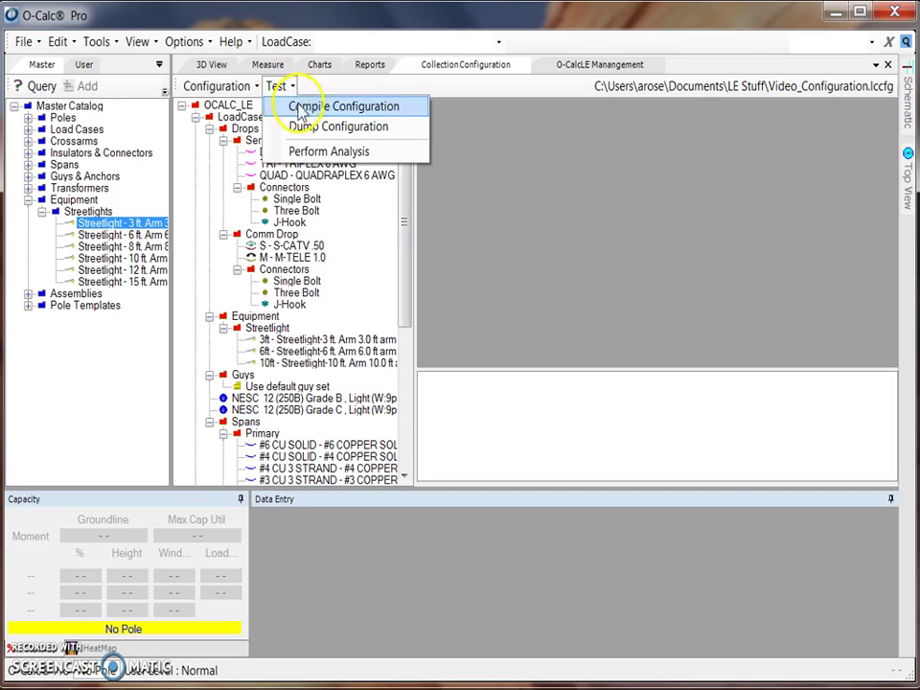
{"action": "left_click", "coordinate": [329, 153]}
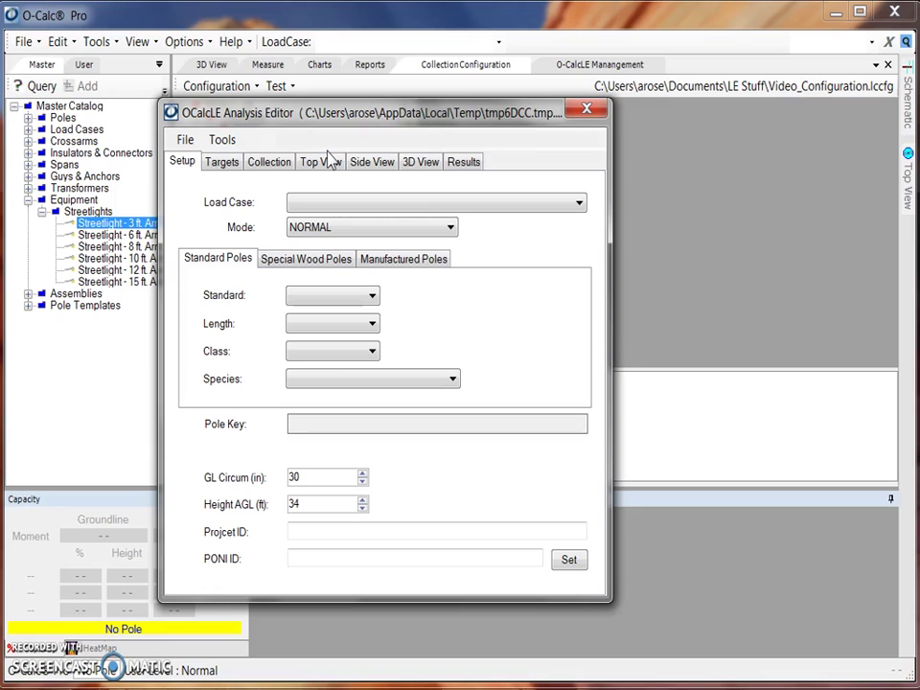
{"action": "left_click", "coordinate": [326, 176]}
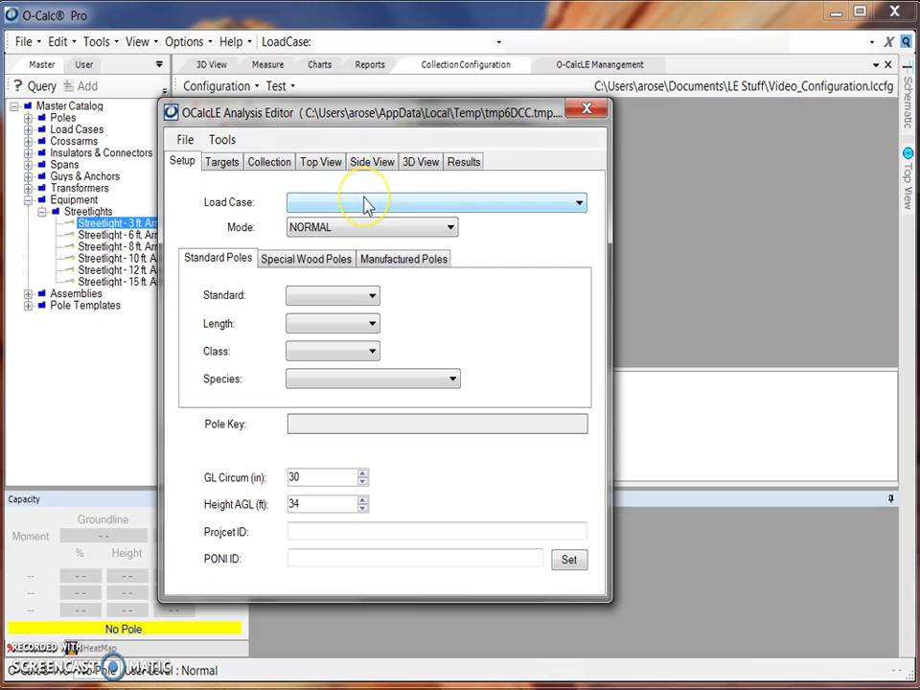
{"action": "left_click", "coordinate": [364, 204]}
{"action": "left_click", "coordinate": [364, 217]}
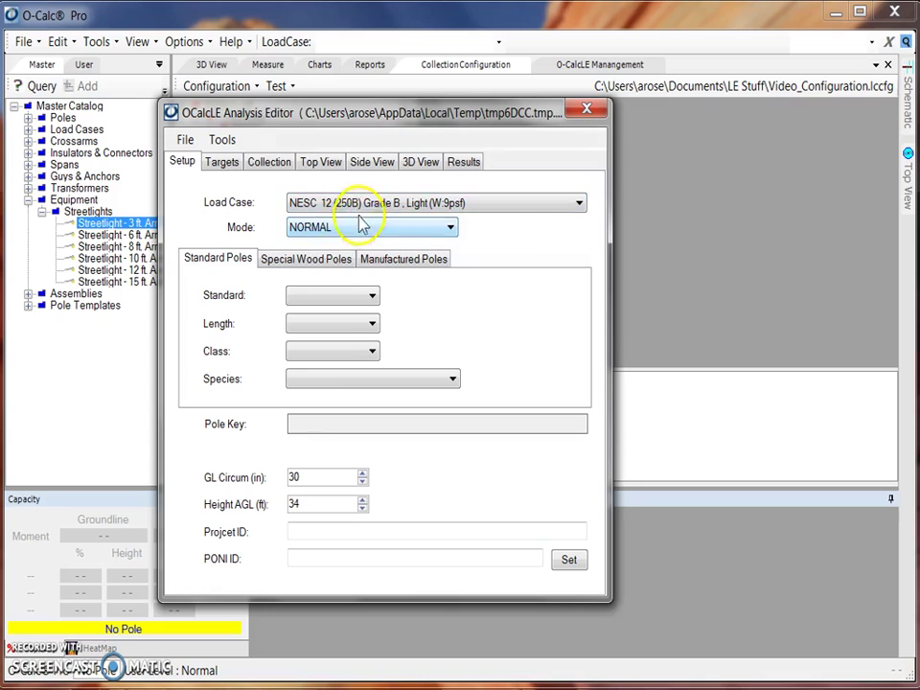
- Define the test pole as ANSI, 40 ft, Class 5, Western Red Cedar
{"action": "left_click", "coordinate": [335, 304]}
{"action": "left_click", "coordinate": [331, 314]}
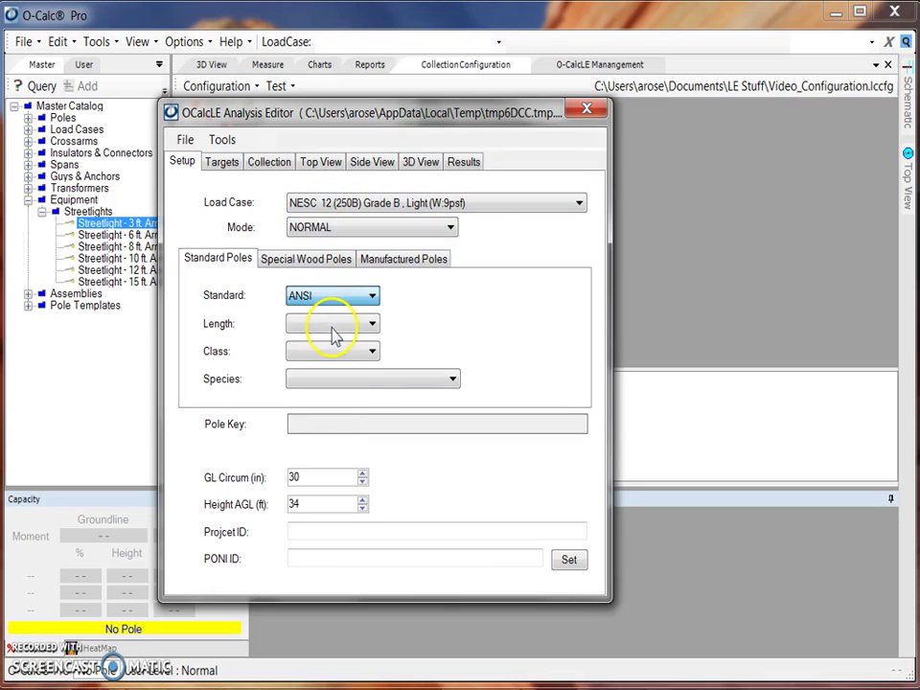
{"action": "left_click", "coordinate": [333, 326]}
{"action": "left_click", "coordinate": [316, 400]}
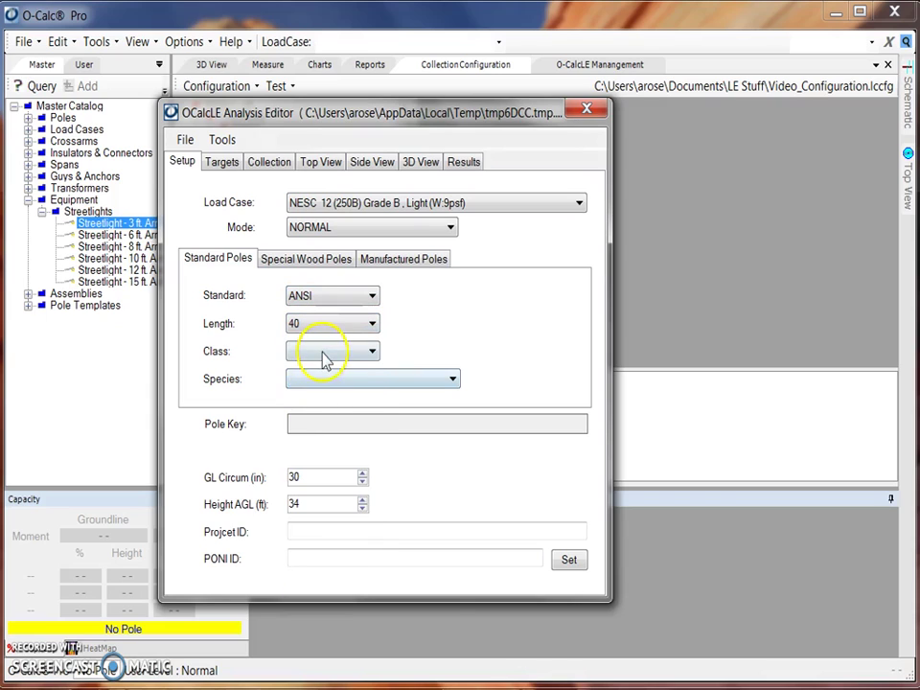
{"action": "left_click", "coordinate": [322, 355]}
{"action": "left_click", "coordinate": [316, 428]}
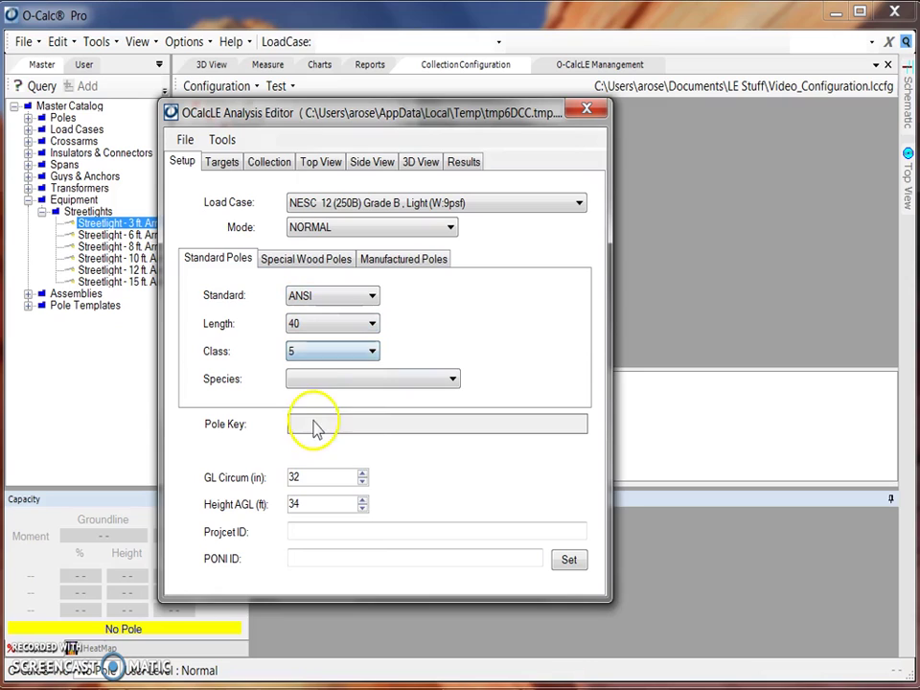
{"action": "left_click", "coordinate": [329, 379]}
{"action": "left_click", "coordinate": [340, 411]}
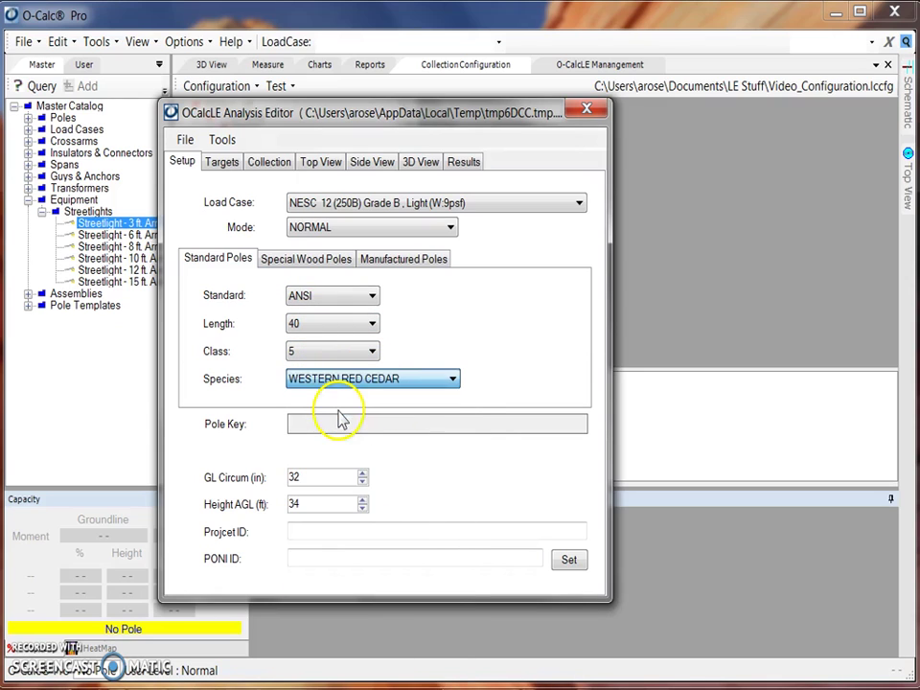
- Generate a PONI ID for the pole and set Project ID to 1
{"action": "left_click", "coordinate": [569, 560]}
{"action": "left_click", "coordinate": [312, 532]}
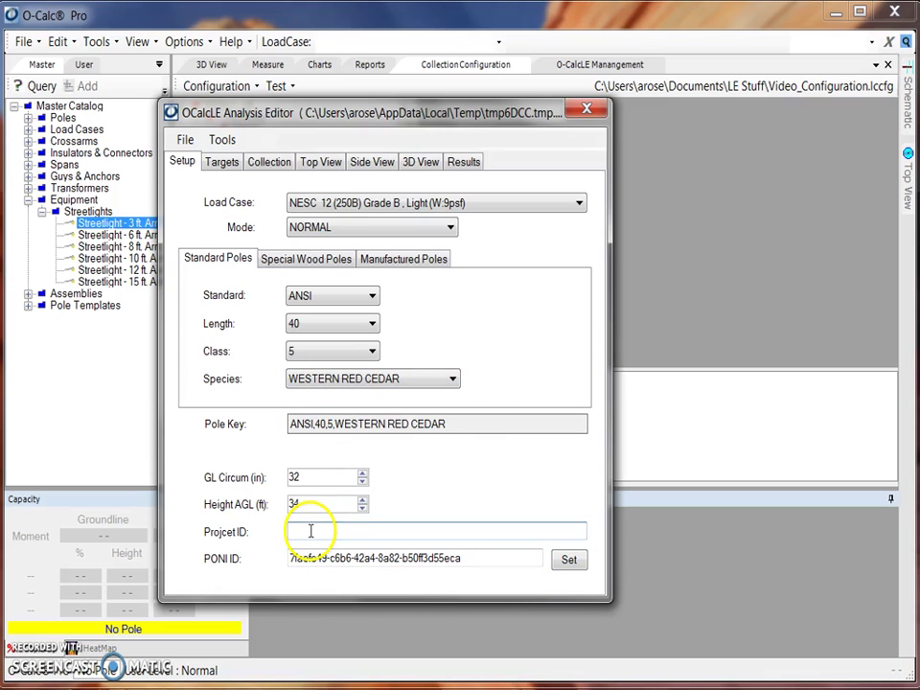
{"action": "type", "text": "1"}
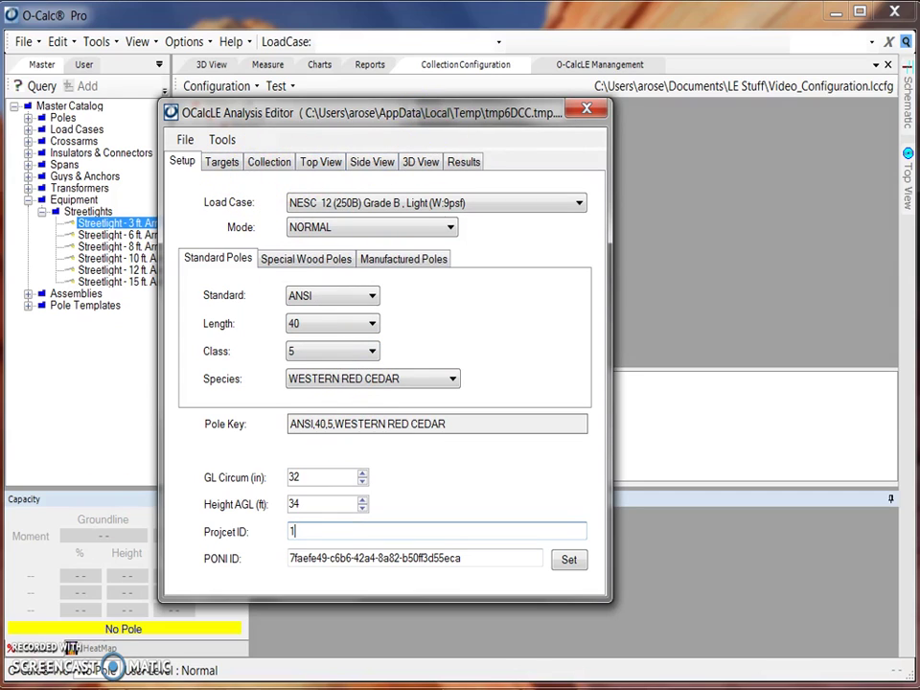
- Browse the span and equipment choices on the collection page without adding any
{"action": "left_click", "coordinate": [226, 163]}
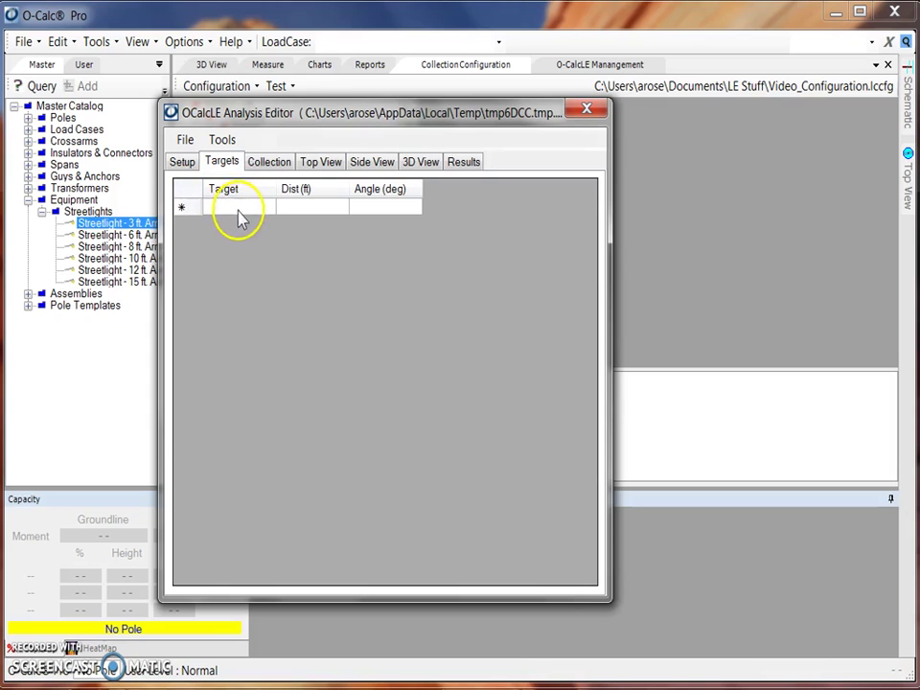
{"action": "left_click", "coordinate": [277, 166]}
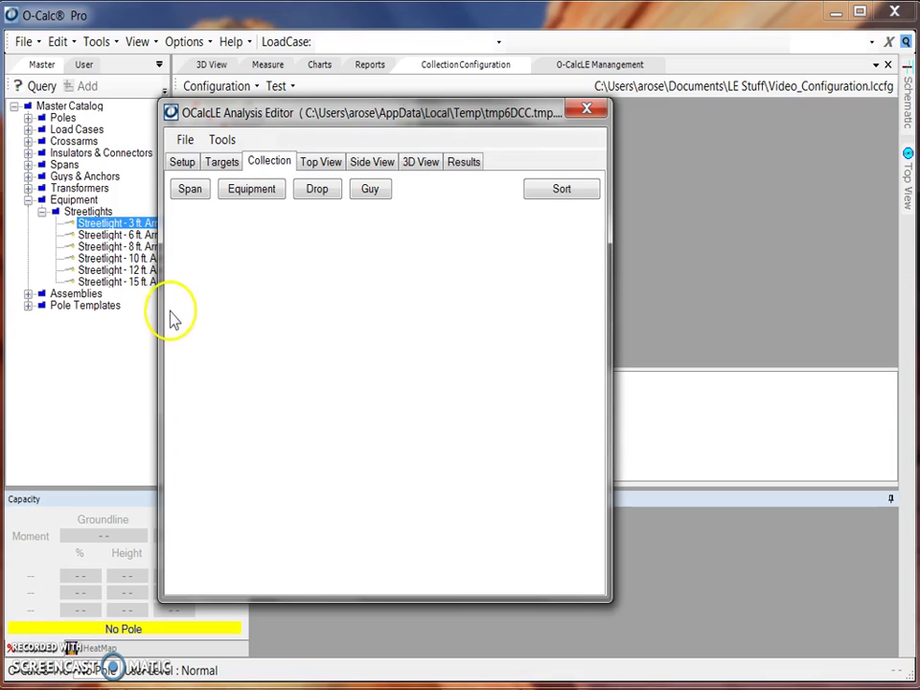
{"action": "left_click", "coordinate": [203, 195]}
{"action": "mouse_move", "coordinate": [257, 201]}
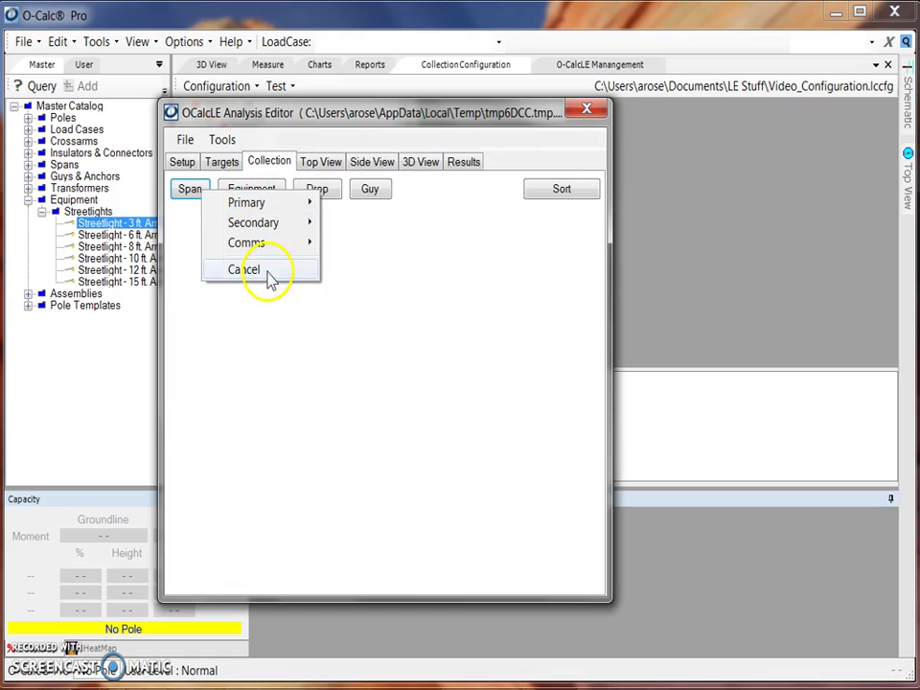
{"action": "mouse_move", "coordinate": [278, 235]}
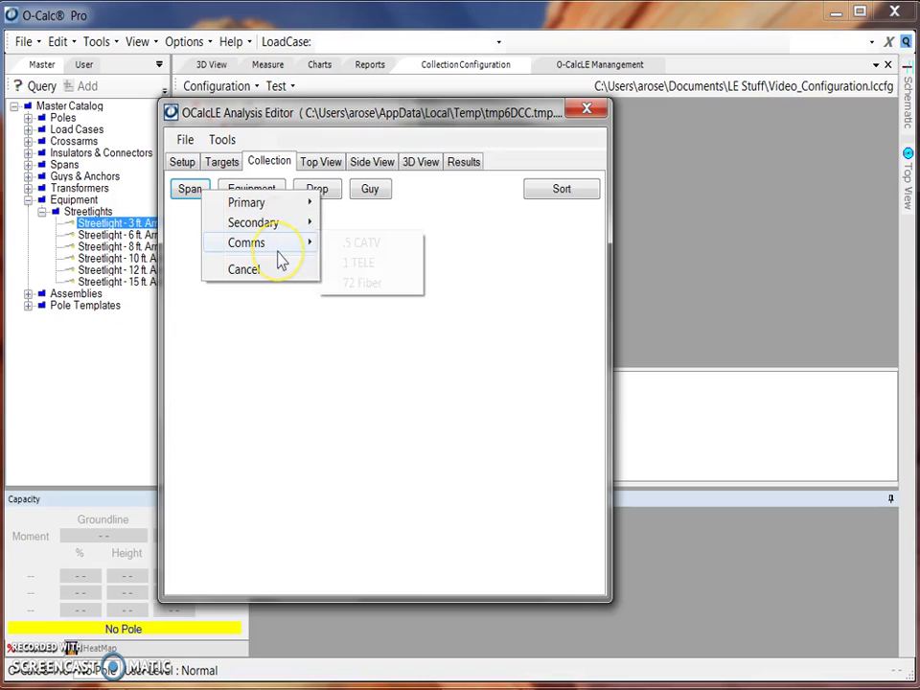
{"action": "left_click", "coordinate": [270, 271]}
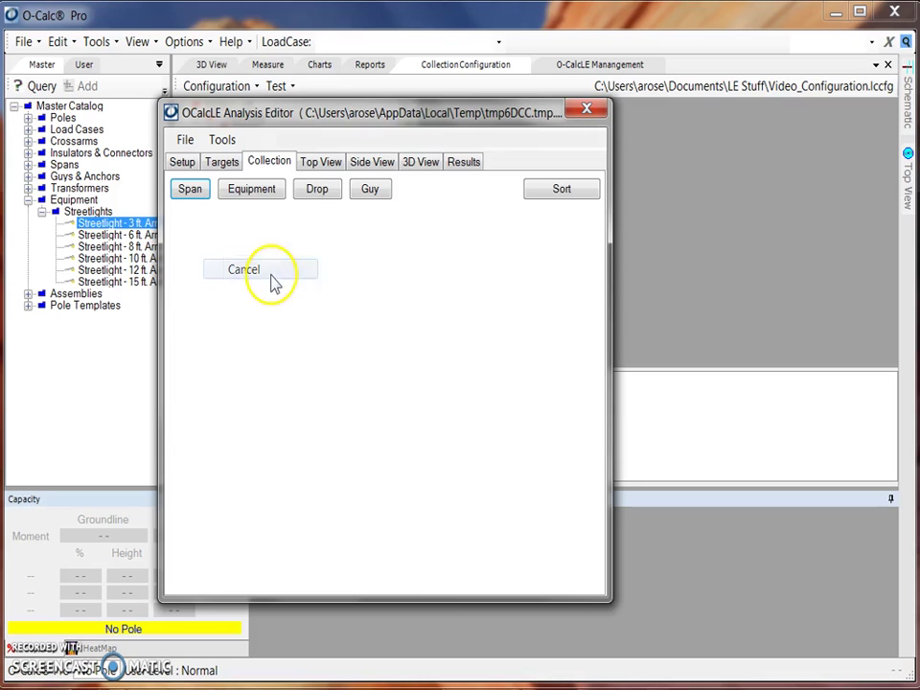
{"action": "left_click", "coordinate": [278, 198]}
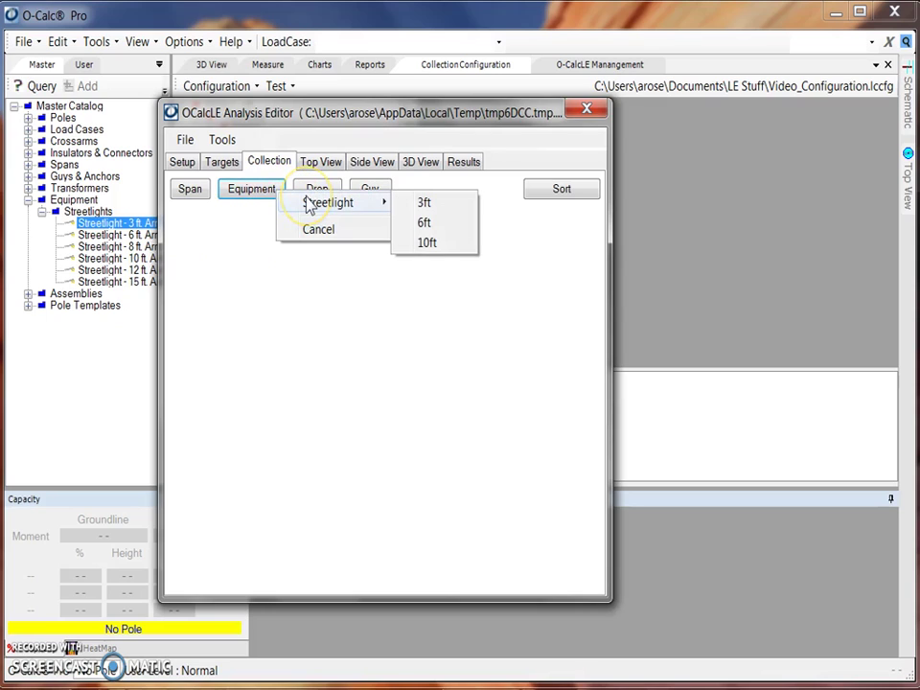
{"action": "left_click", "coordinate": [299, 228]}
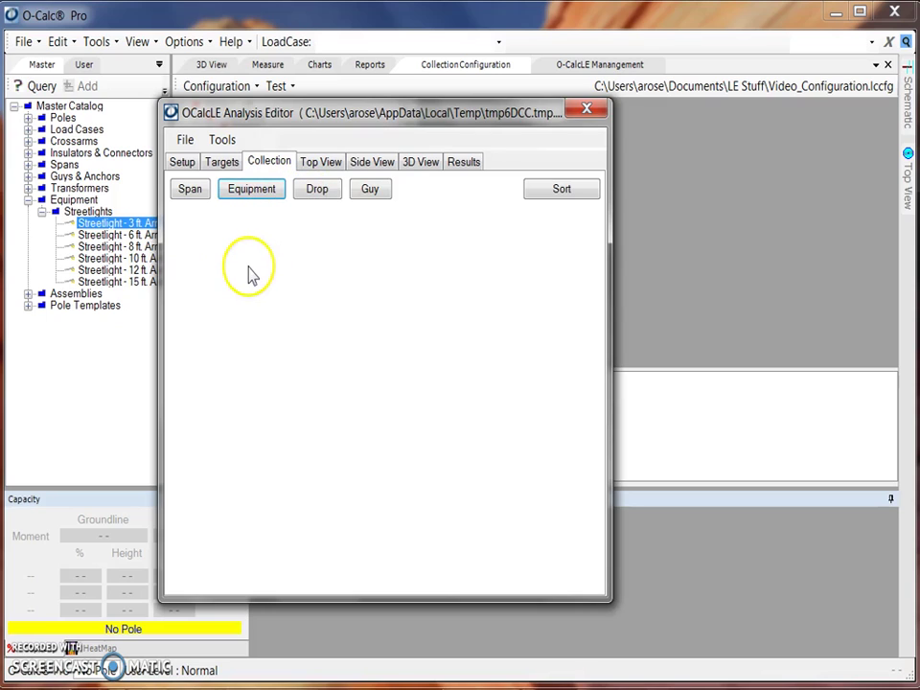
- Look over the guy wire sizes, then show the Top View of the bare test pole
{"action": "left_click", "coordinate": [364, 192]}
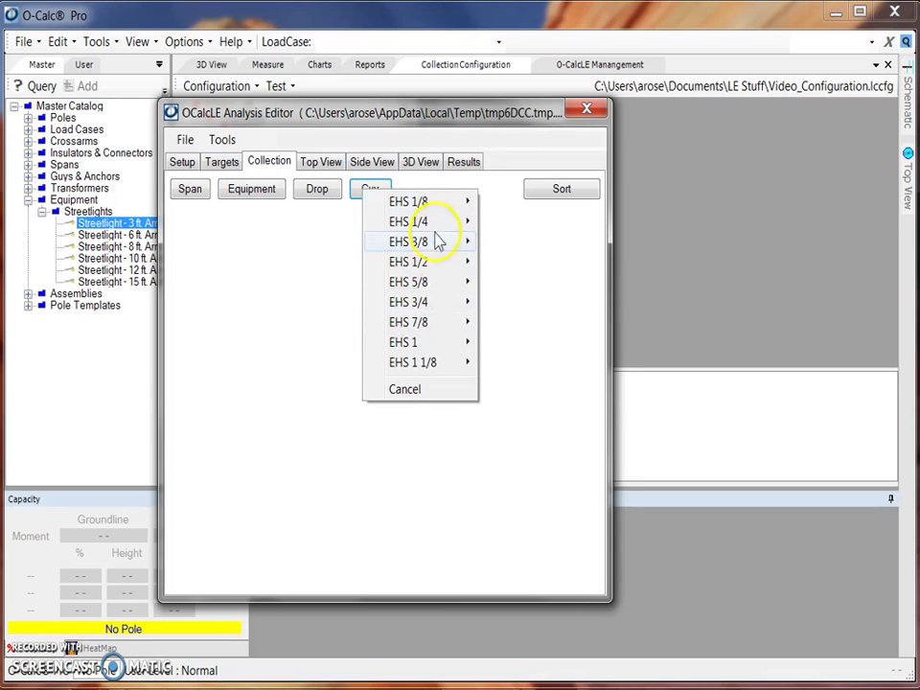
{"action": "mouse_move", "coordinate": [412, 324]}
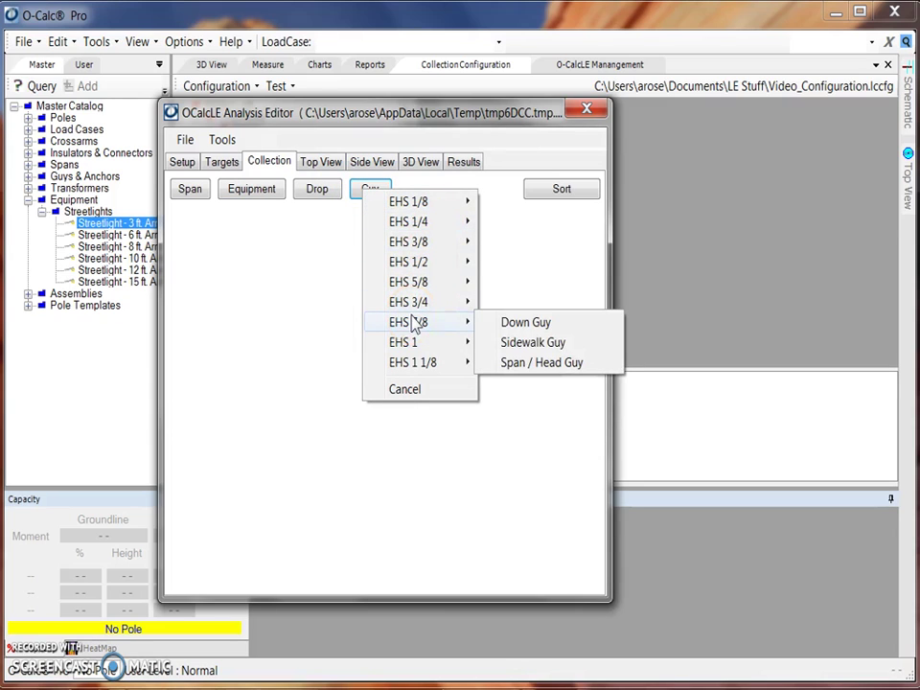
{"action": "left_click", "coordinate": [330, 163]}
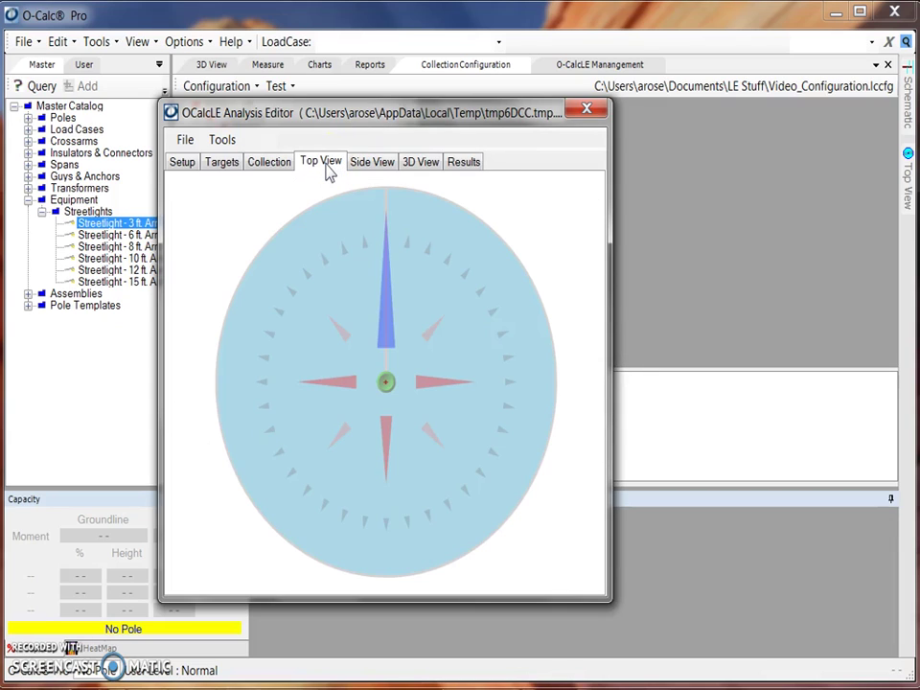
- Check the pole in Side View, 3D View and Results, then close the Analysis Editor
{"action": "left_click", "coordinate": [371, 161]}
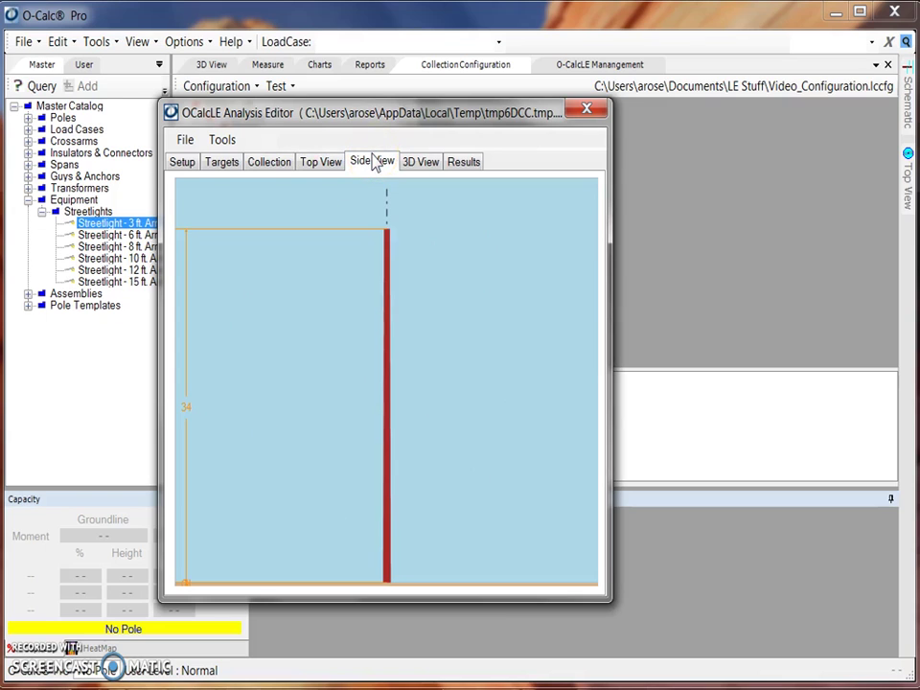
{"action": "left_click", "coordinate": [412, 164]}
{"action": "left_click", "coordinate": [460, 163]}
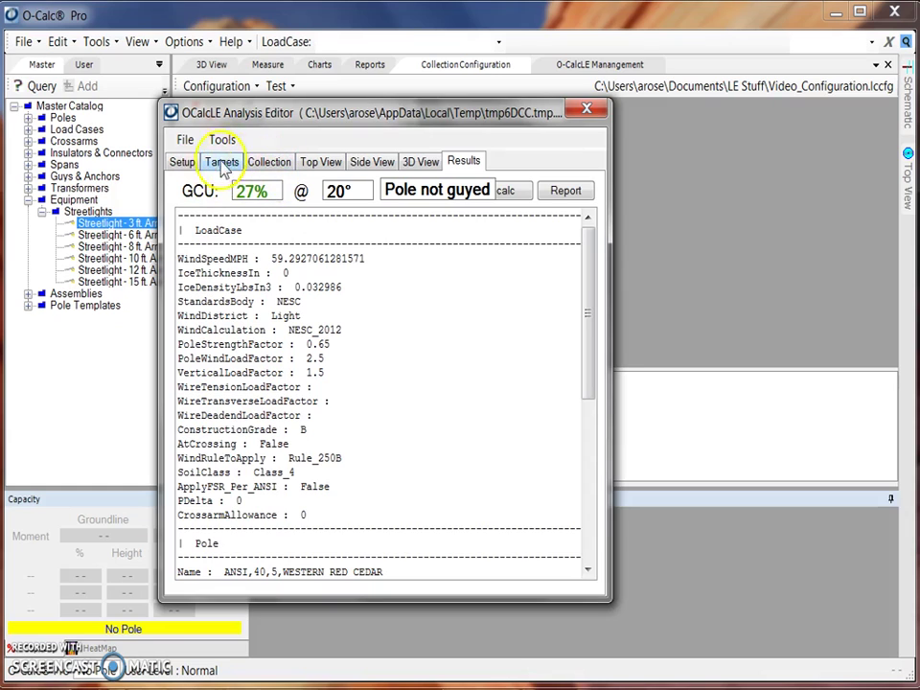
{"action": "left_click", "coordinate": [585, 110]}
{"action": "left_click", "coordinate": [290, 87]}
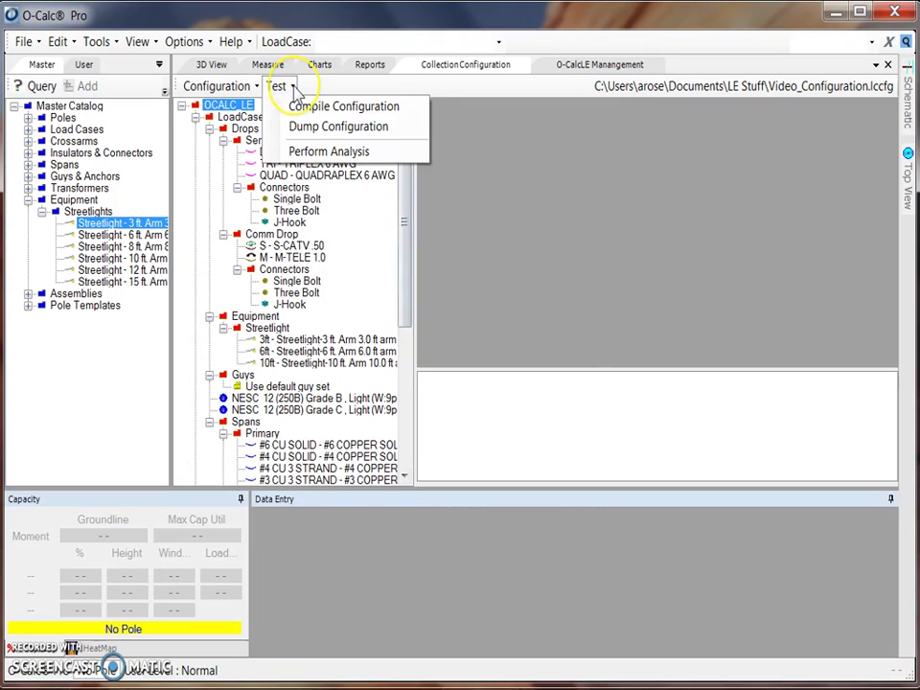
- Compile the configuration, acknowledge the no-errors report, and select the Comm Drop group
{"action": "left_click", "coordinate": [326, 107]}
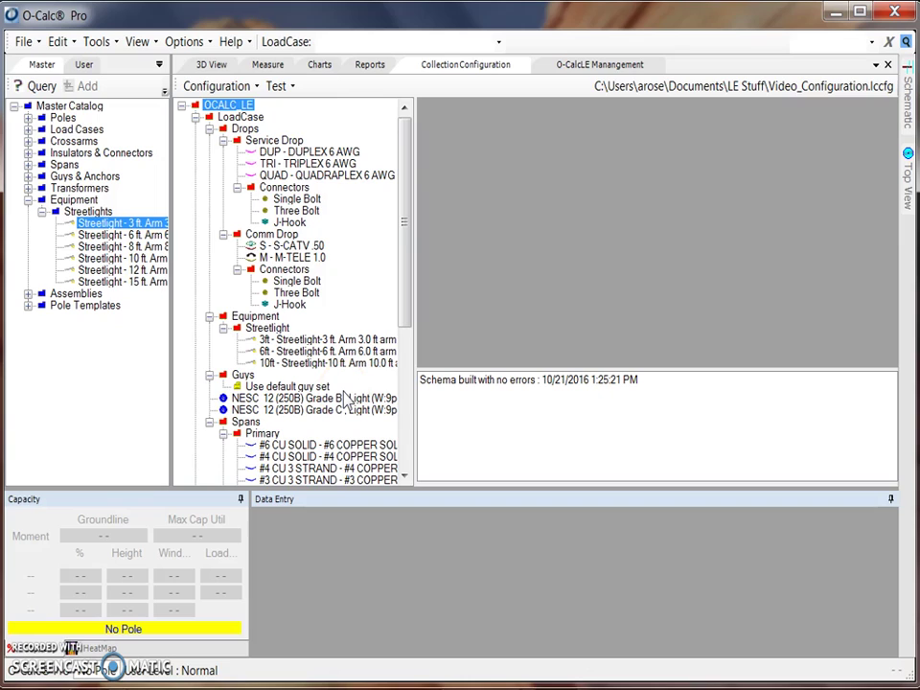
{"action": "left_click", "coordinate": [403, 275]}
{"action": "left_click", "coordinate": [264, 238]}
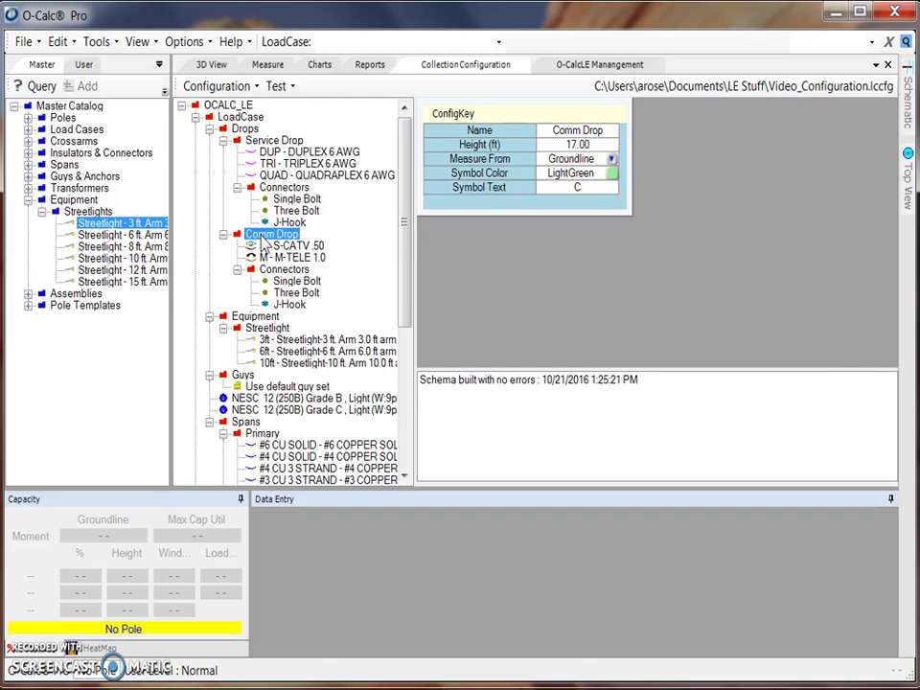
- Attach a note titled Owners listing Company 1 and Company 2 to Comm Drop and save it
{"action": "right_click", "coordinate": [263, 240]}
{"action": "mouse_move", "coordinate": [418, 365]}
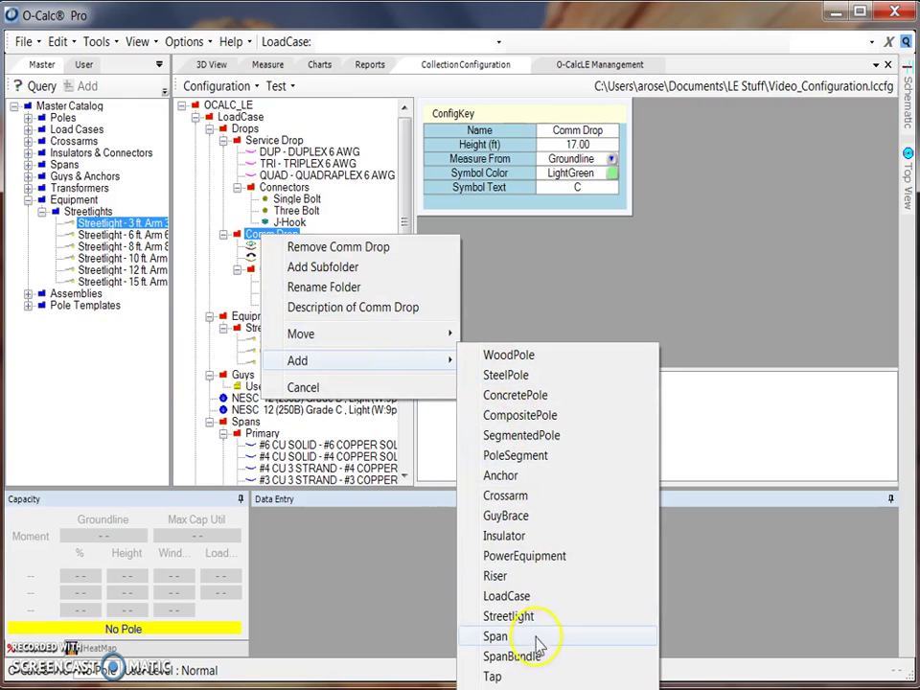
{"action": "left_click", "coordinate": [463, 476]}
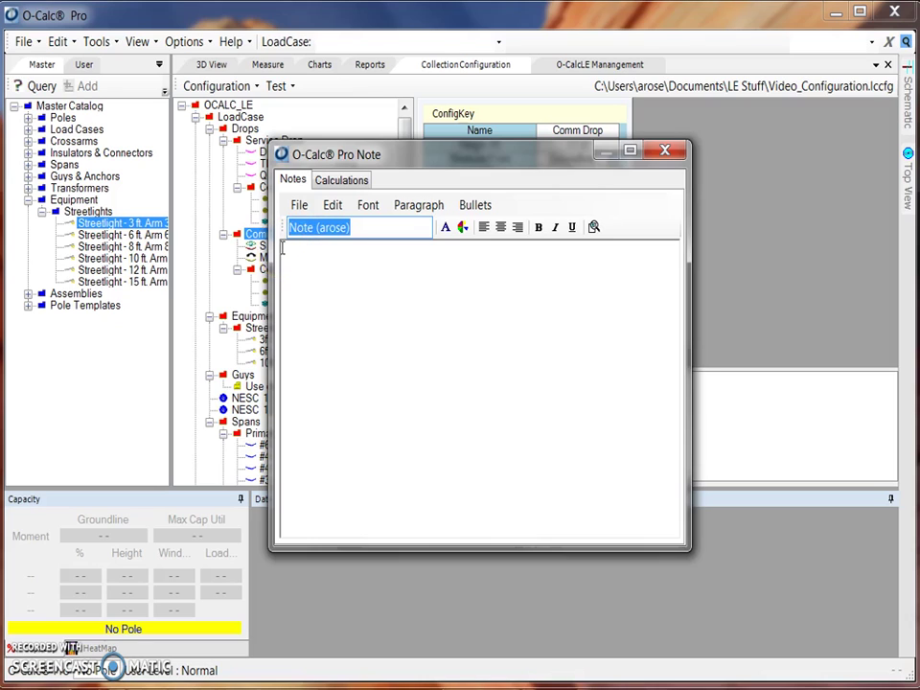
{"action": "type", "text": "Owners"}
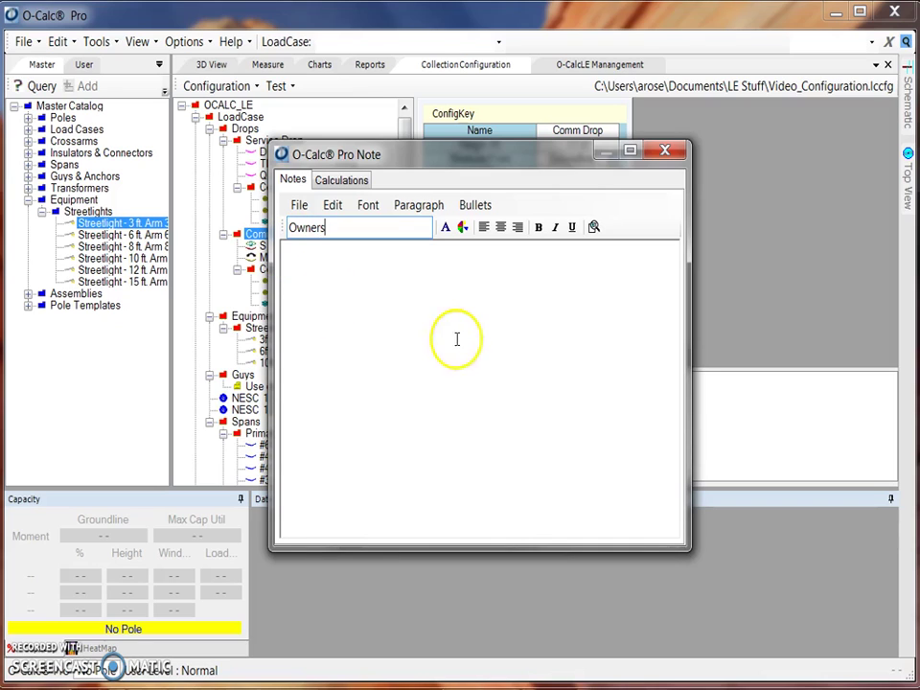
{"action": "left_click", "coordinate": [407, 302]}
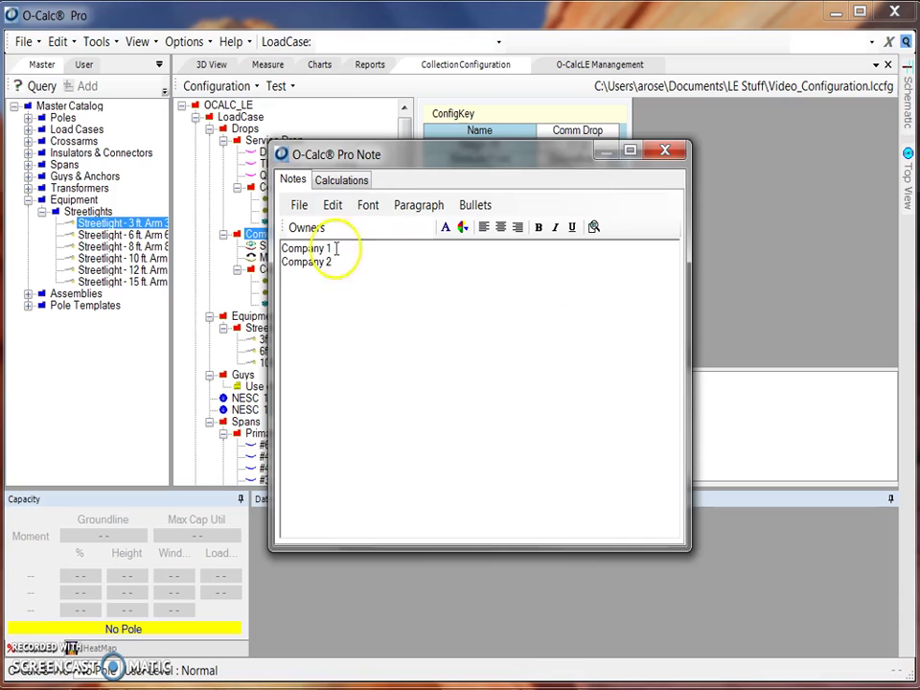
{"action": "left_click", "coordinate": [300, 205]}
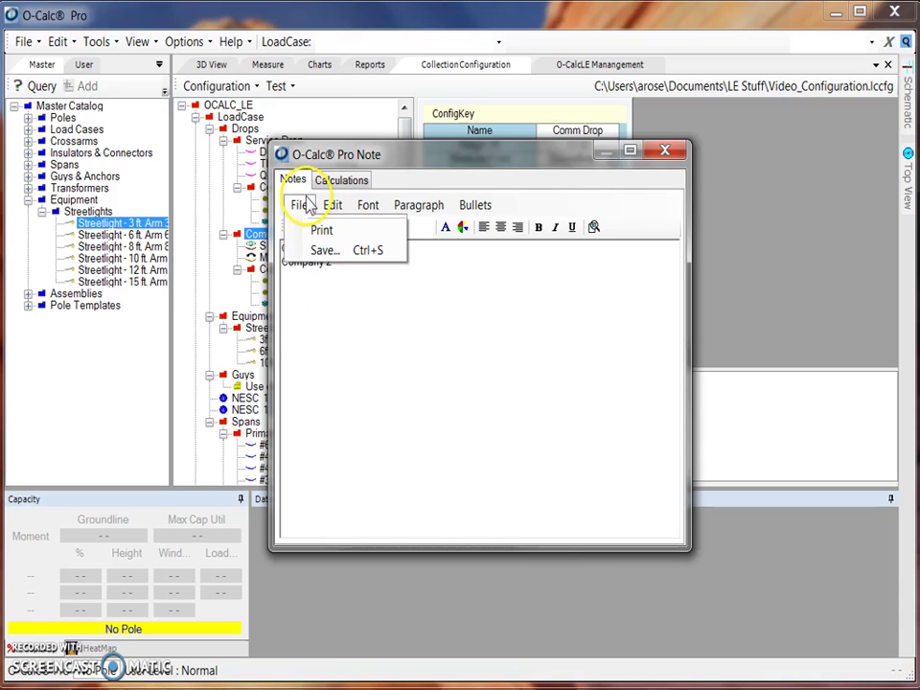
{"action": "left_click", "coordinate": [326, 253]}
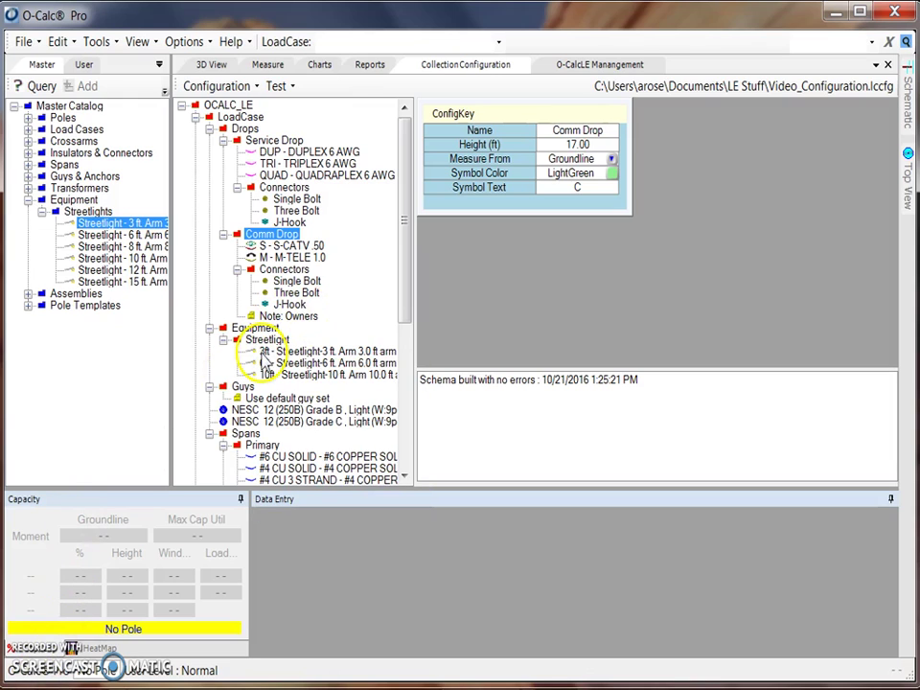
- Save the configuration as Video_Configuration_owners.lccfg and dismiss the save confirmation
{"action": "left_click", "coordinate": [234, 87]}
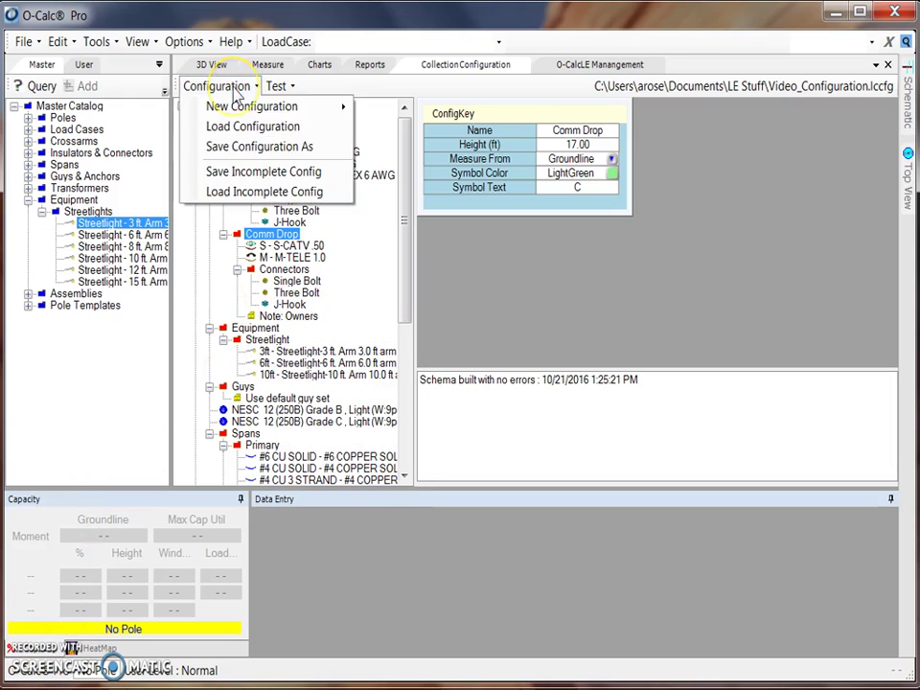
{"action": "left_click", "coordinate": [278, 148]}
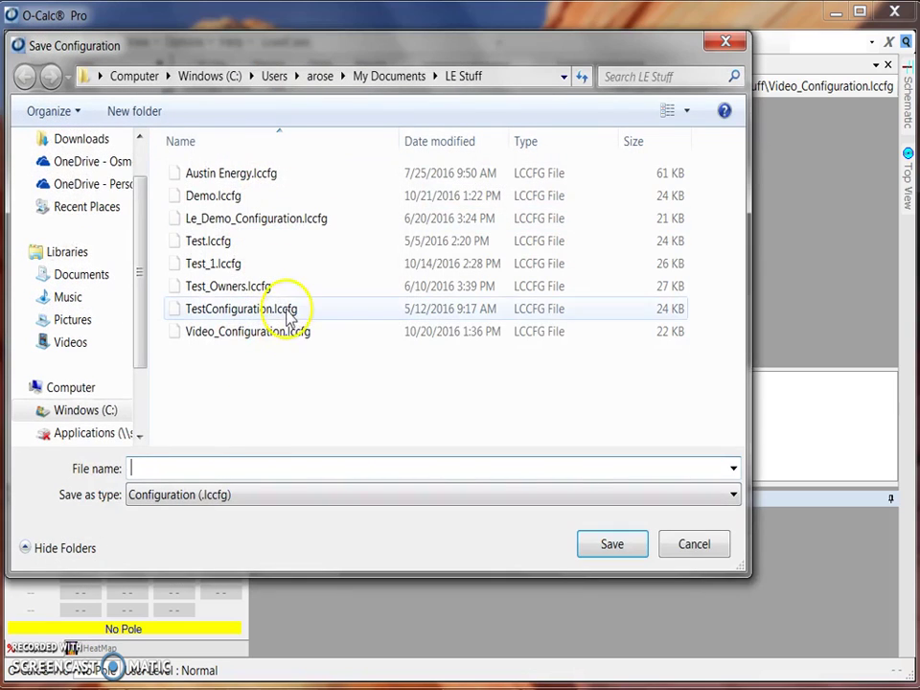
{"action": "left_click", "coordinate": [278, 332]}
{"action": "double_click", "coordinate": [232, 465]}
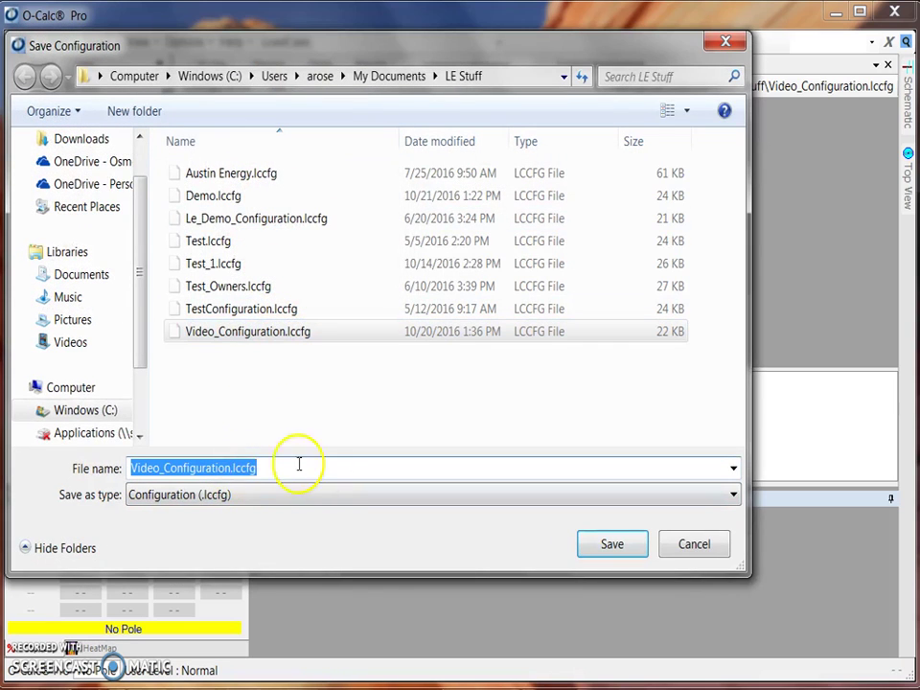
{"action": "left_click", "coordinate": [230, 468]}
{"action": "type", "text": "_owners"}
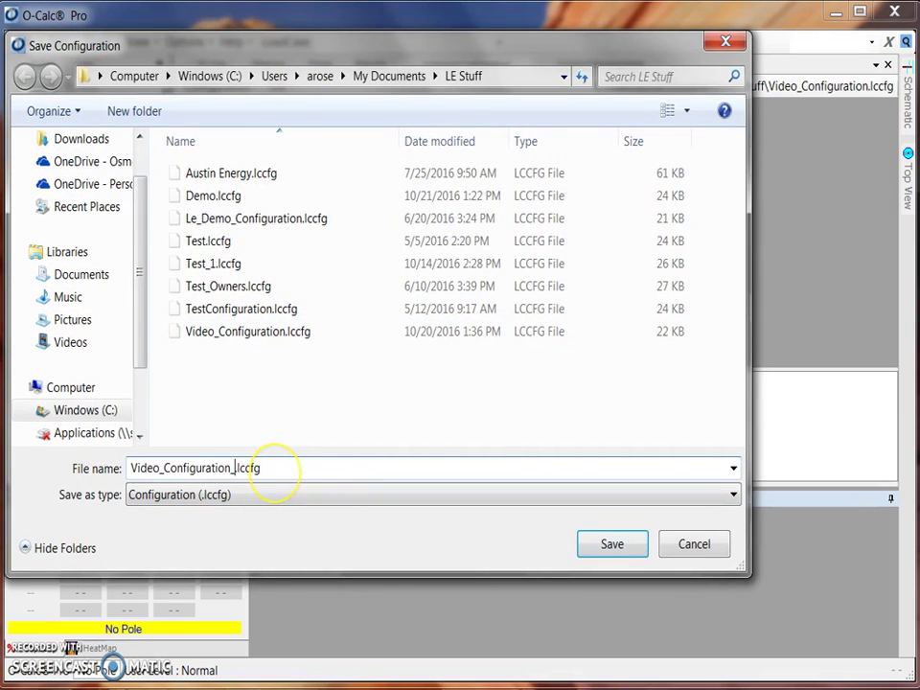
{"action": "key", "text": "Return"}
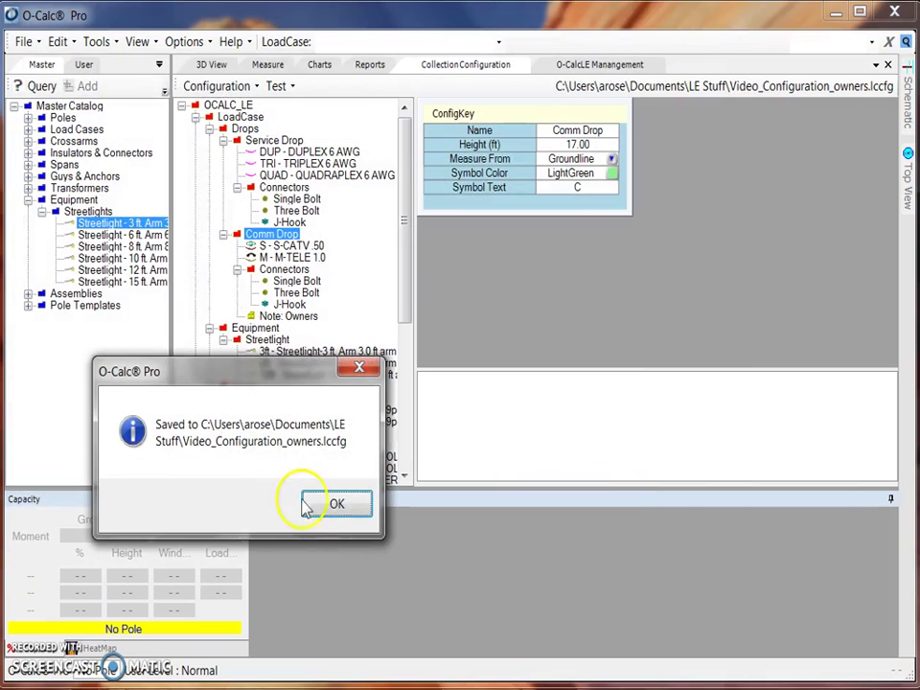
{"action": "left_click", "coordinate": [331, 503]}
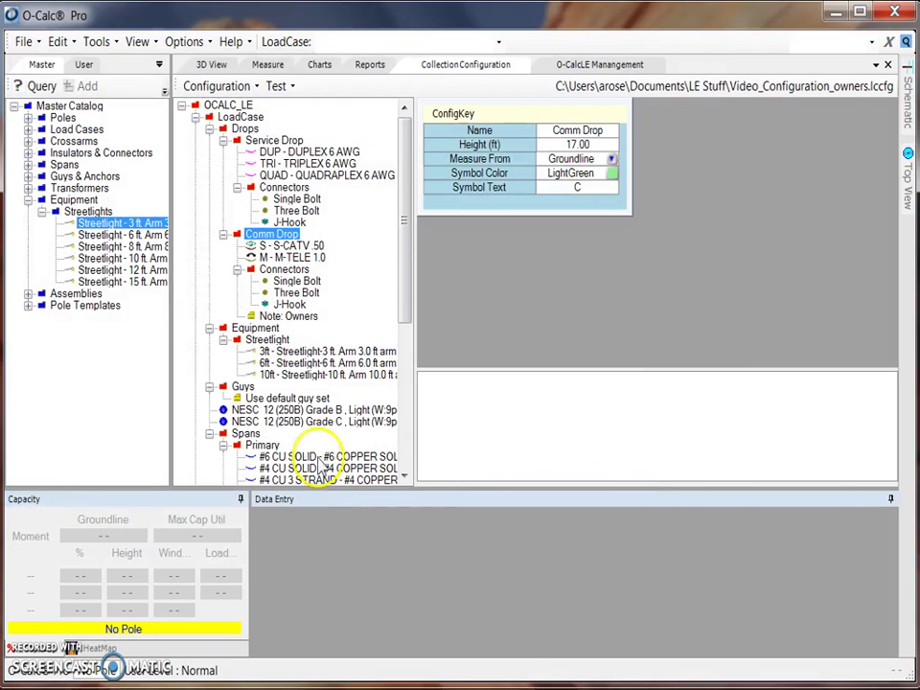